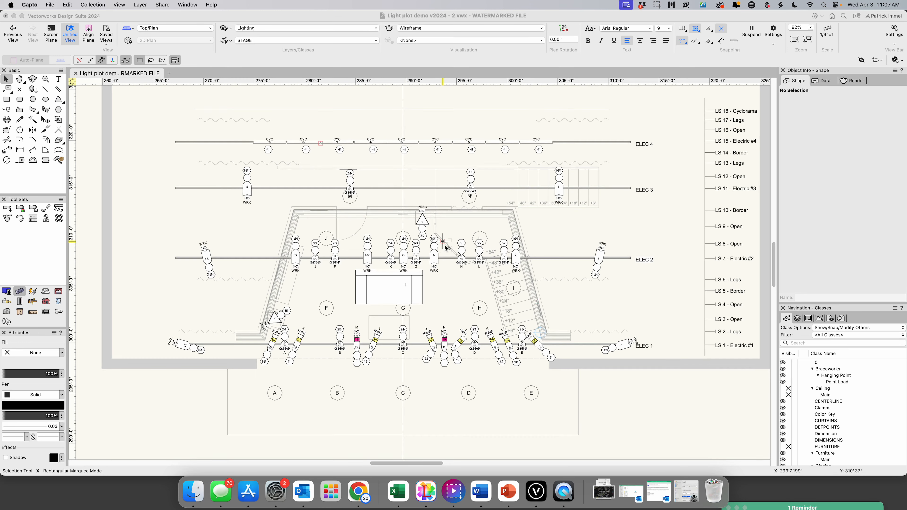
Examine the fixtures hung on the electrics above the stage, especially the pipes labelled ELEC 3 and ELEC 4.
scroll(445, 247, "up", 2)
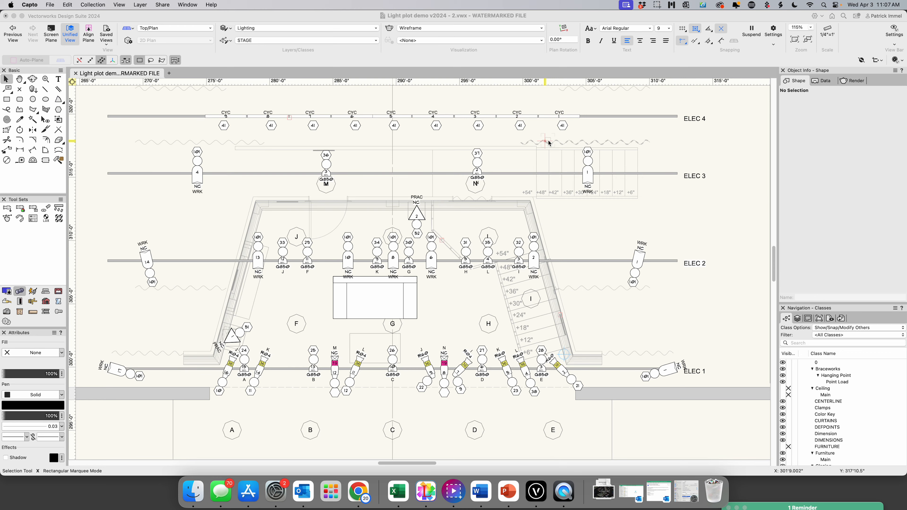
scroll(428, 167, "up", 3)
scroll(428, 167, "up", 1)
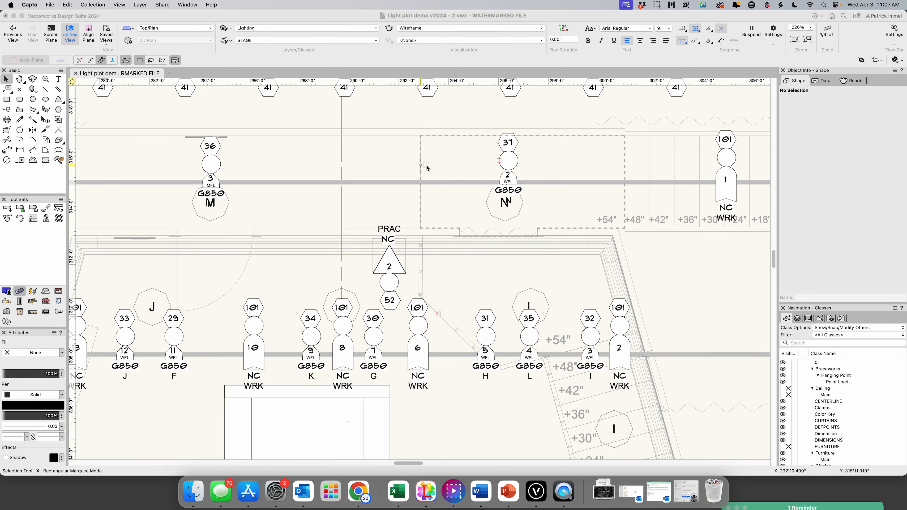
scroll(427, 167, "up", 2)
scroll(426, 167, "down", 2)
scroll(426, 167, "down", 4)
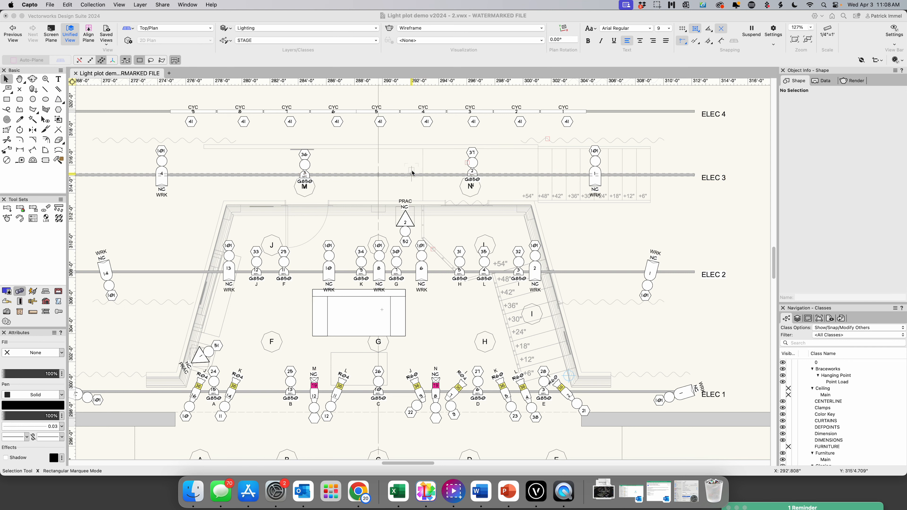
scroll(411, 173, "down", 1)
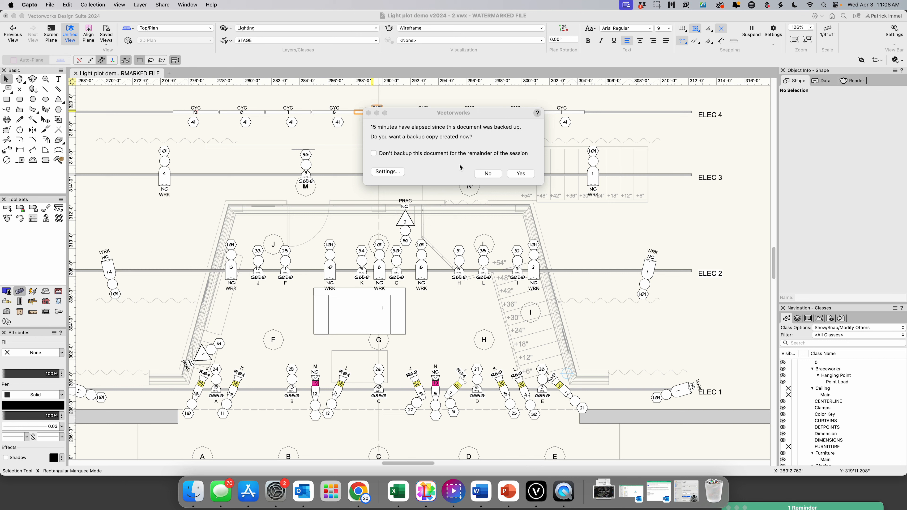
Agree to create a backup copy of the document.
left_click(521, 176)
left_click(521, 174)
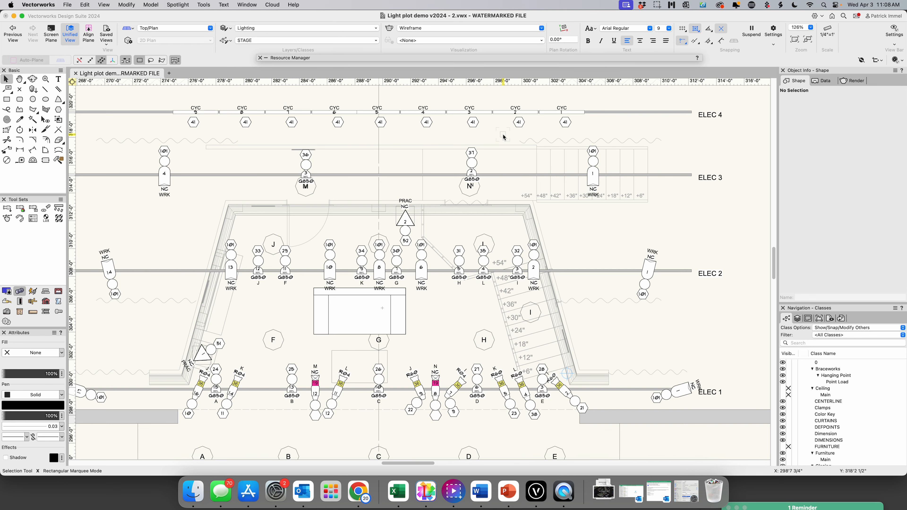
Select all nine CYC battens on ELEC 4 and set their fixture mode to Chauvet Colorado Batten 72 Tour.
scroll(426, 130, "up", 5)
scroll(326, 124, "down", 5)
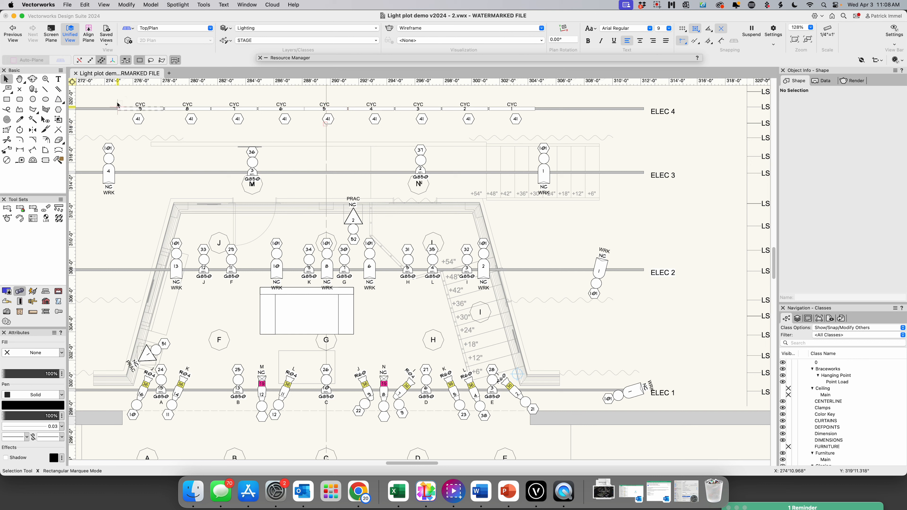
left_click(108, 92)
left_click_drag(109, 91, 556, 137)
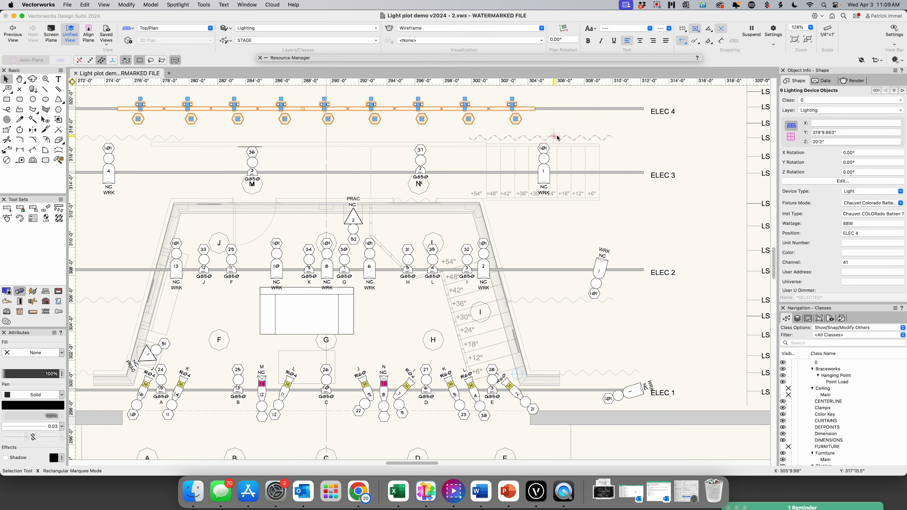
scroll(557, 137, "up", 1)
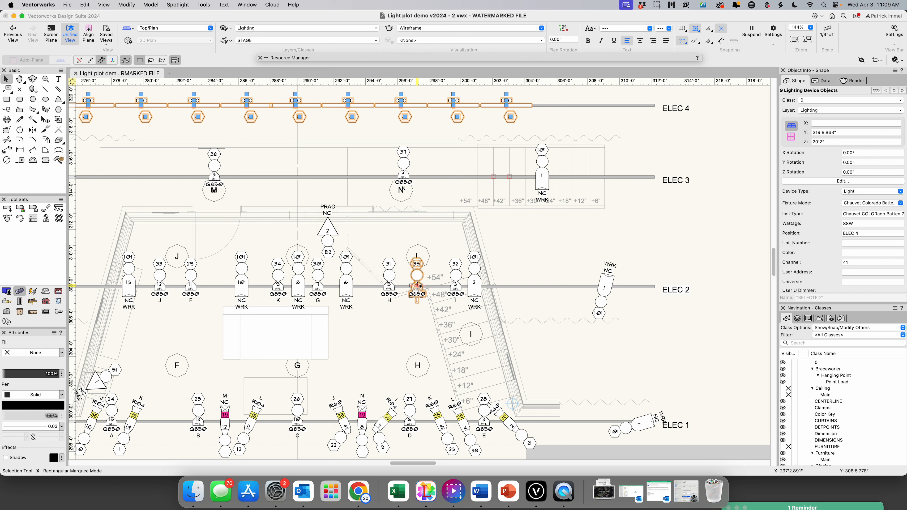
mouse_move(417, 293)
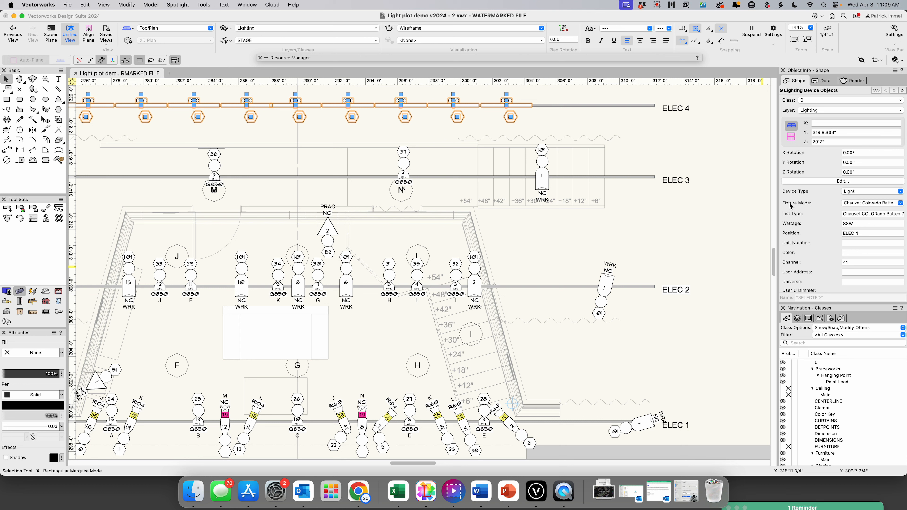
left_click(888, 203)
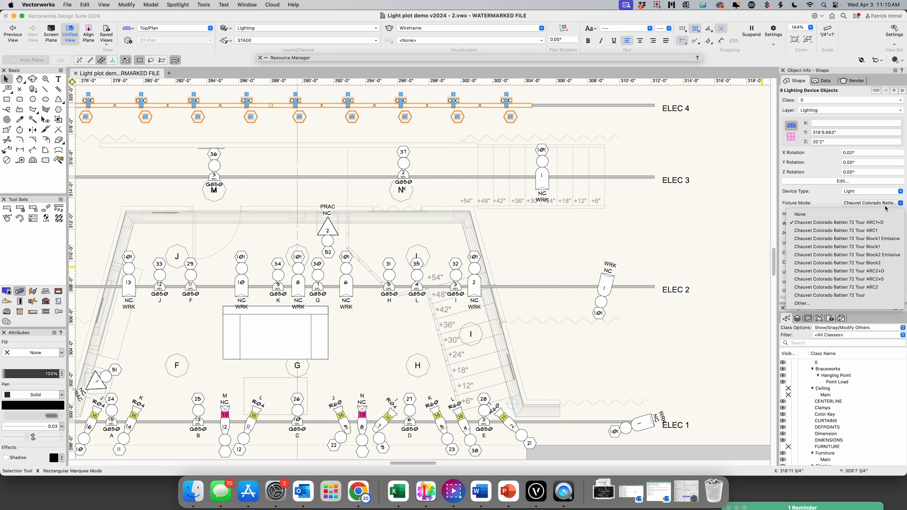
left_click(855, 295)
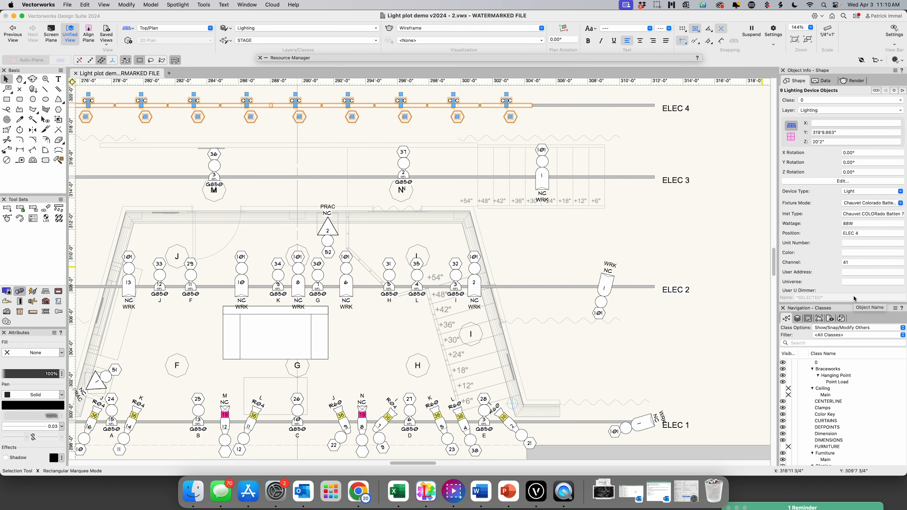
Clear the selection of the ELEC 4 battens.
key("space")
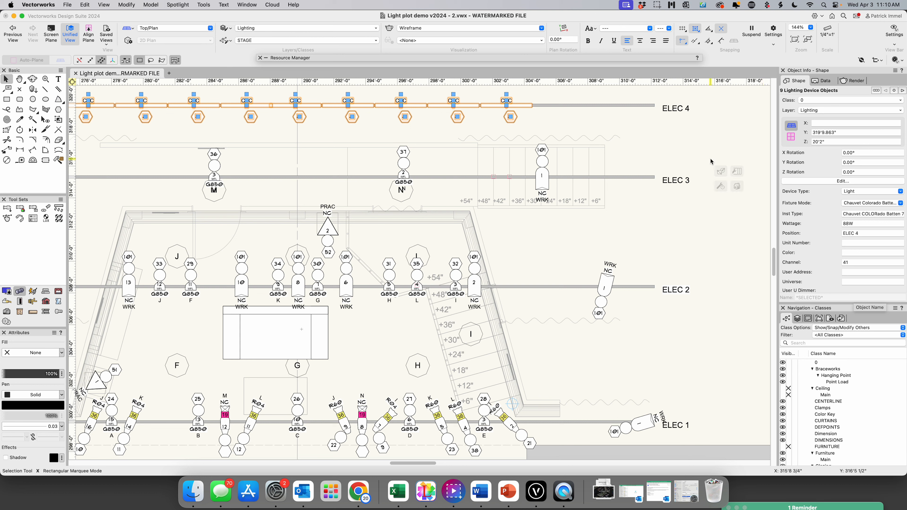
mouse_move(720, 171)
left_click(706, 147)
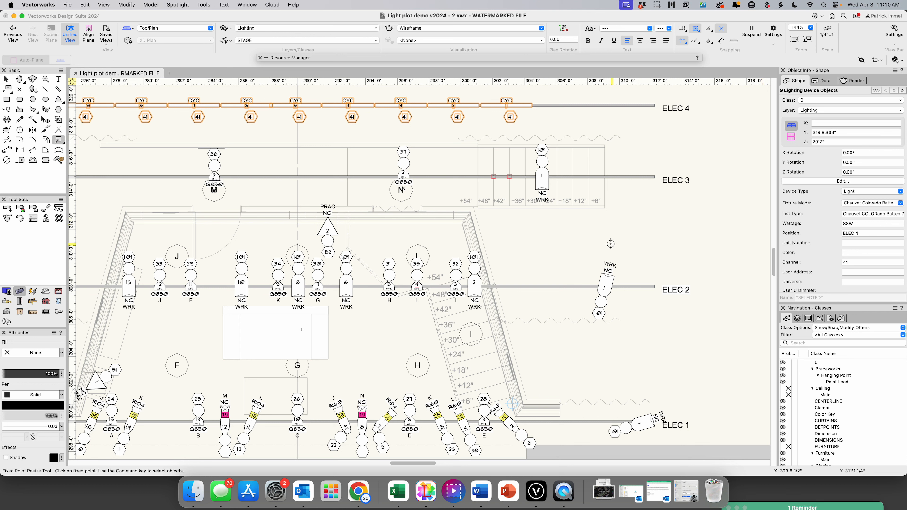
left_click(609, 244)
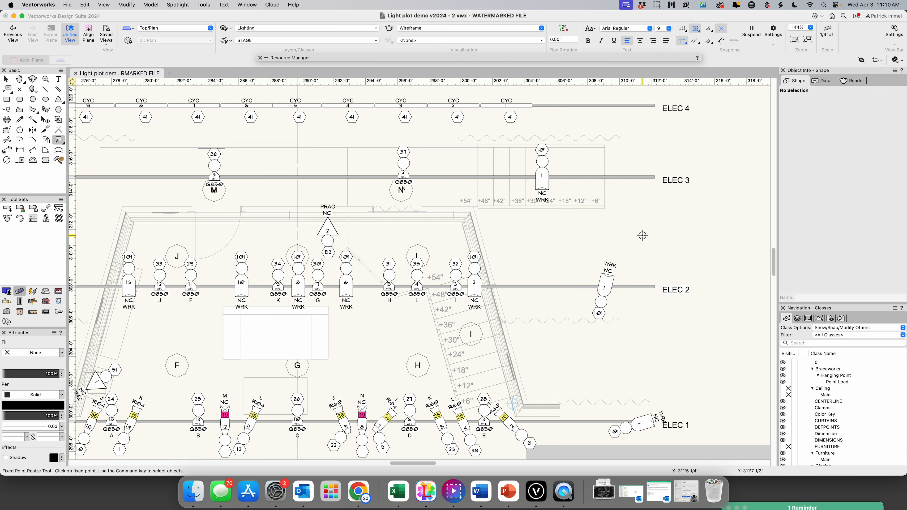
scroll(631, 237, "up", 1)
right_click(696, 224)
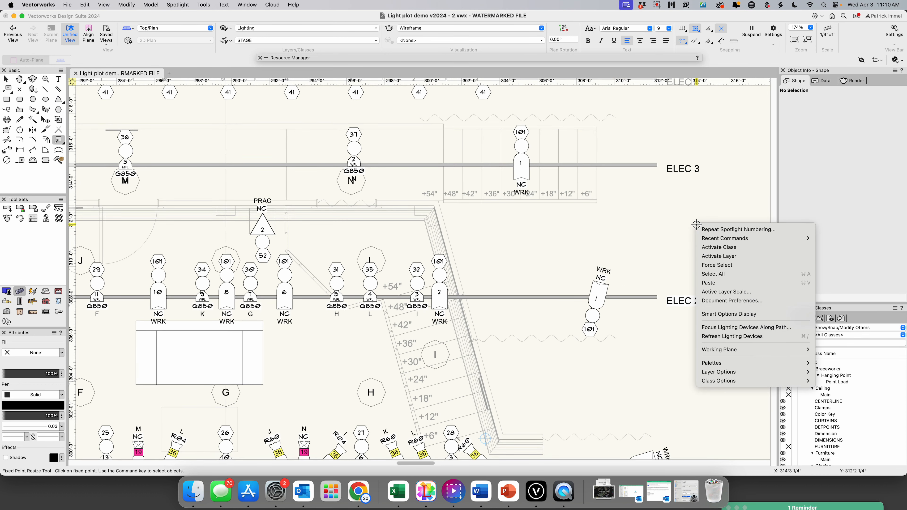
left_click(679, 225)
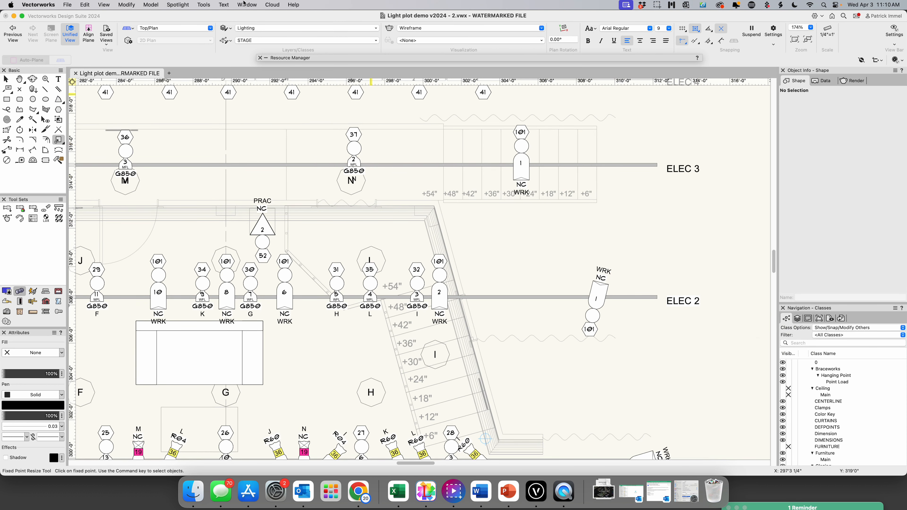
Open Spotlight Numbering for lighting devices and exclude the Channel field from the numbering.
left_click(180, 5)
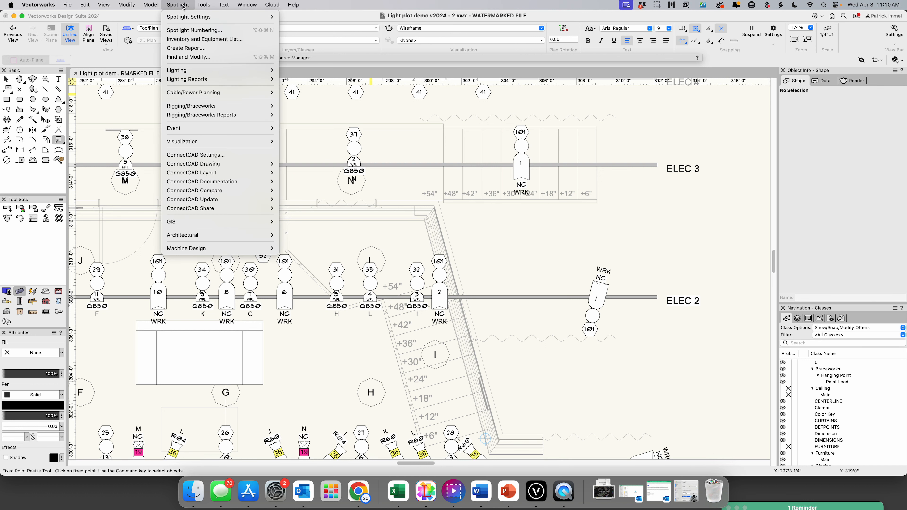
left_click(191, 31)
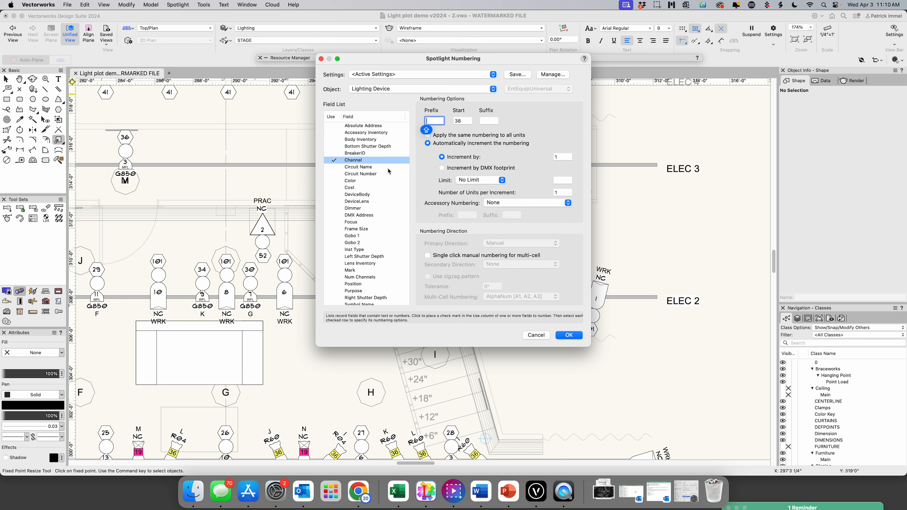
left_click(336, 159)
scroll(337, 159, "down", 1)
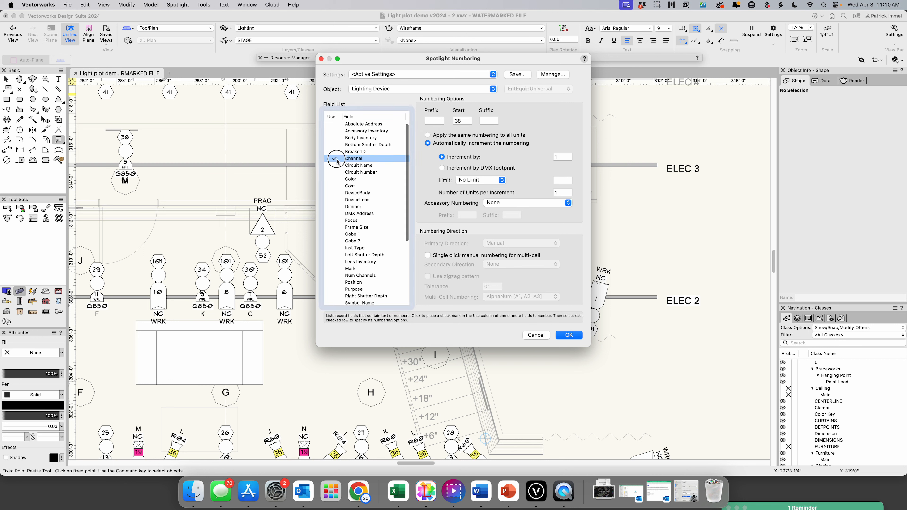
left_click(334, 157)
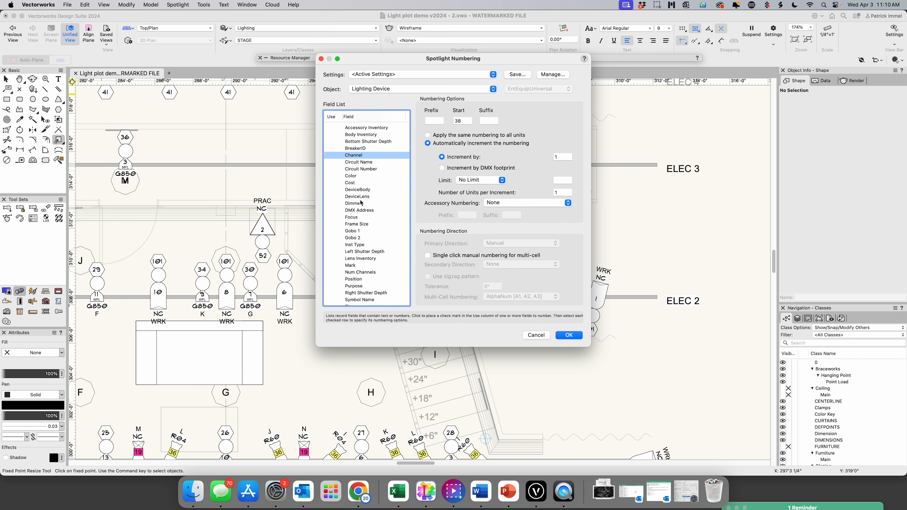
scroll(364, 212, "up", 1)
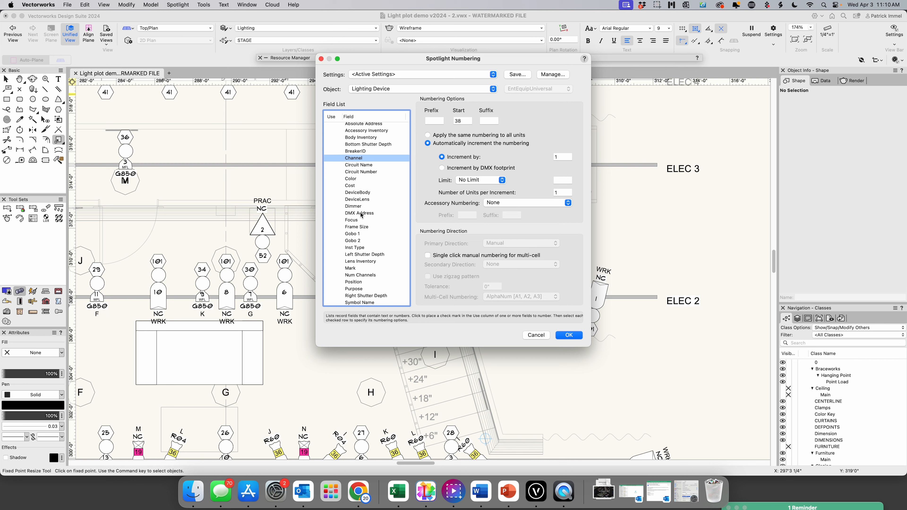
scroll(381, 237, "up", 1)
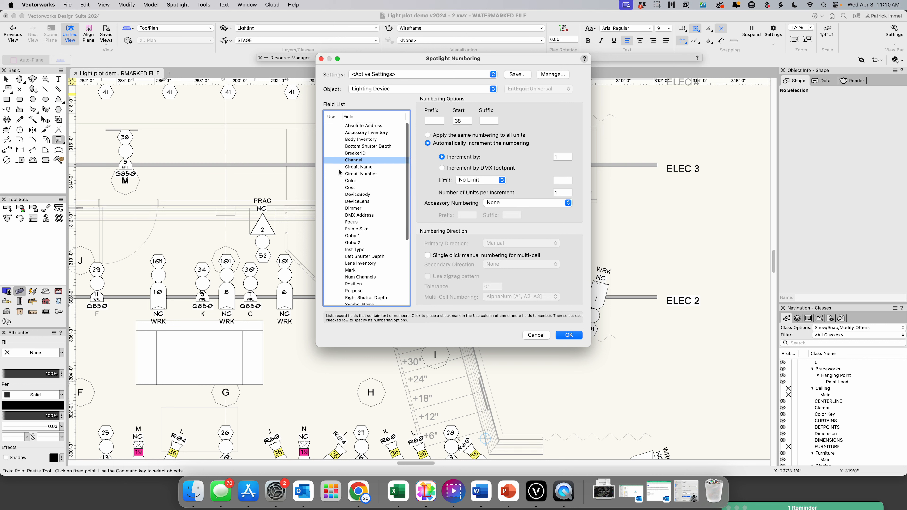
scroll(375, 170, "down", 1)
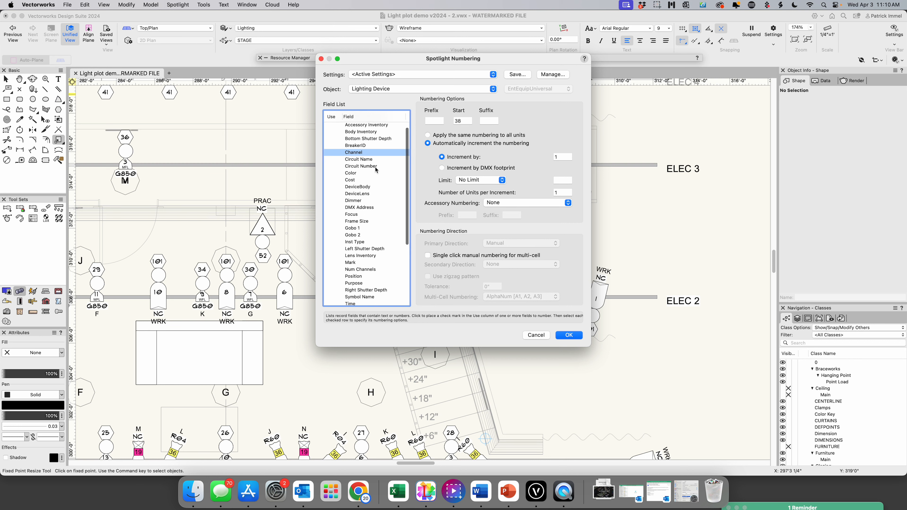
scroll(376, 170, "up", 1)
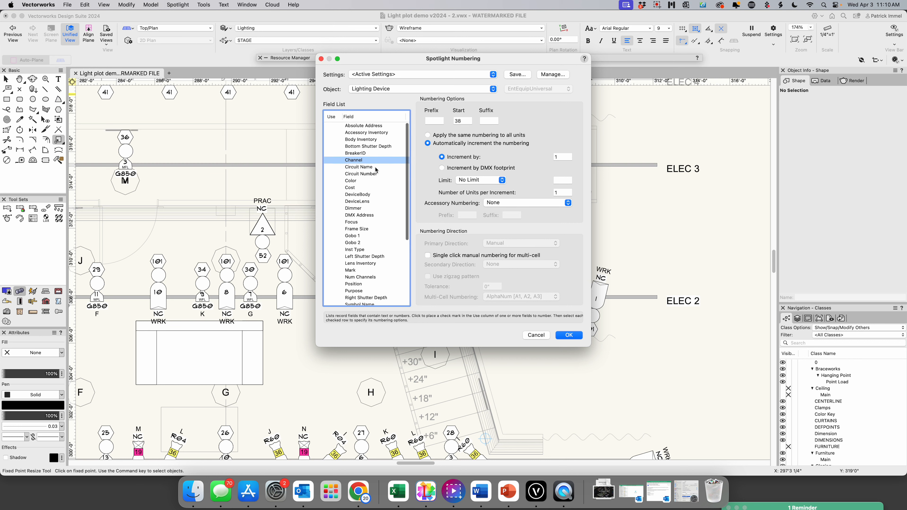
Include the DMX Address field in the numbering with a start value of 101, and begin manual numbering.
left_click(360, 216)
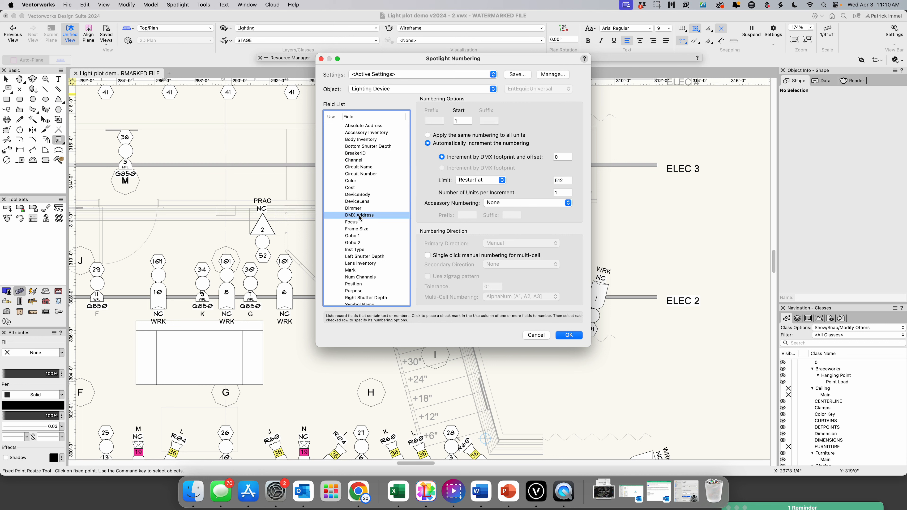
left_click(335, 215)
scroll(357, 177, "down", 5)
scroll(357, 178, "up", 5)
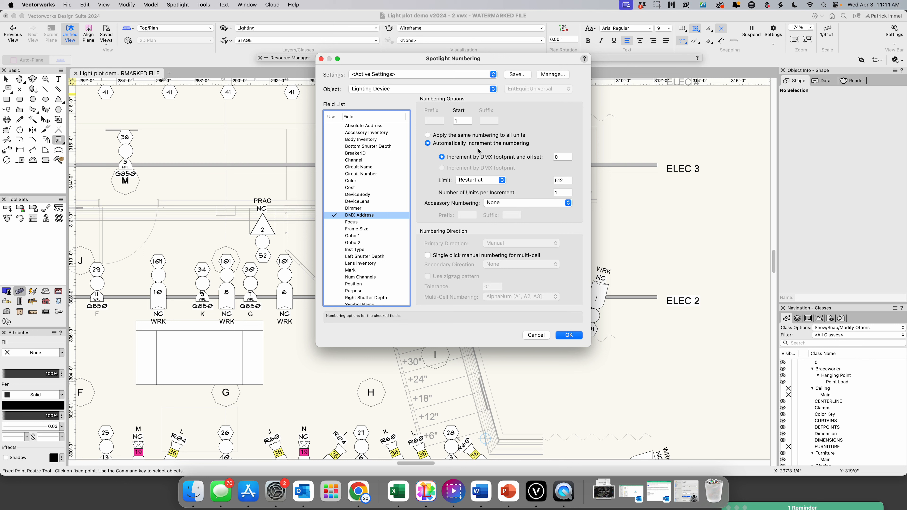
left_click(461, 119)
type("01")
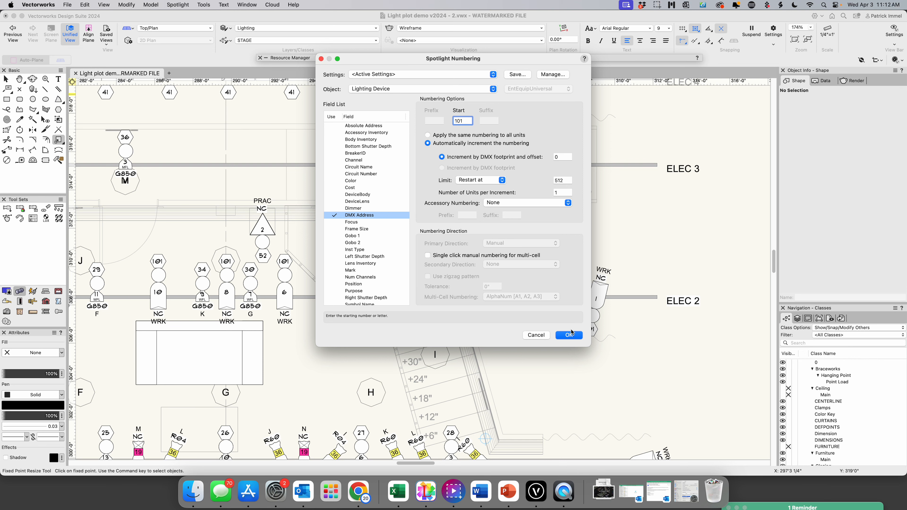
left_click(567, 336)
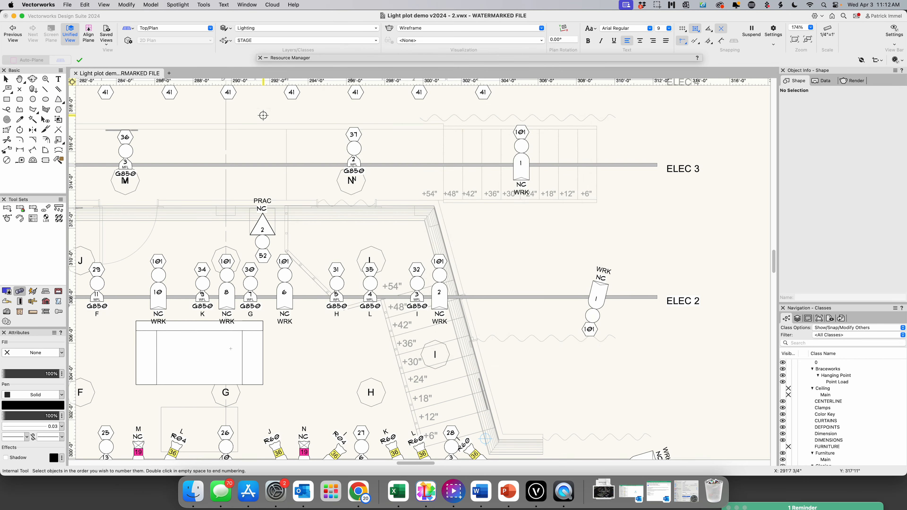
Number the nine CYC battens on ELEC 4 in order from unit 9 to unit 1, and end the numbering.
scroll(263, 115, "up", 3)
scroll(263, 114, "down", 5)
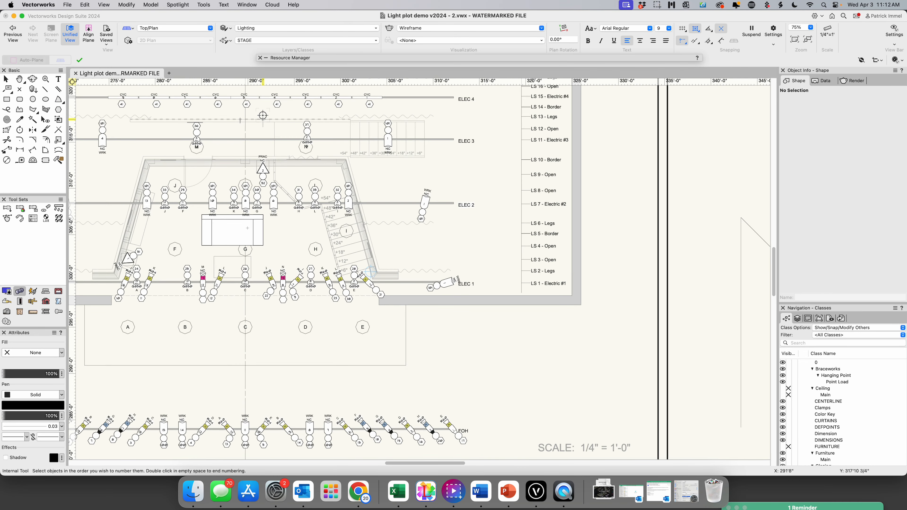
left_click(143, 98)
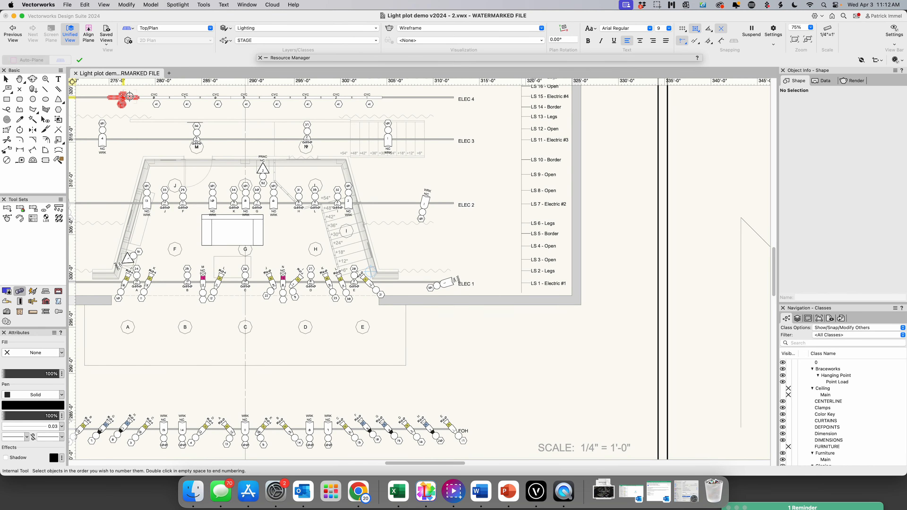
left_click(154, 97)
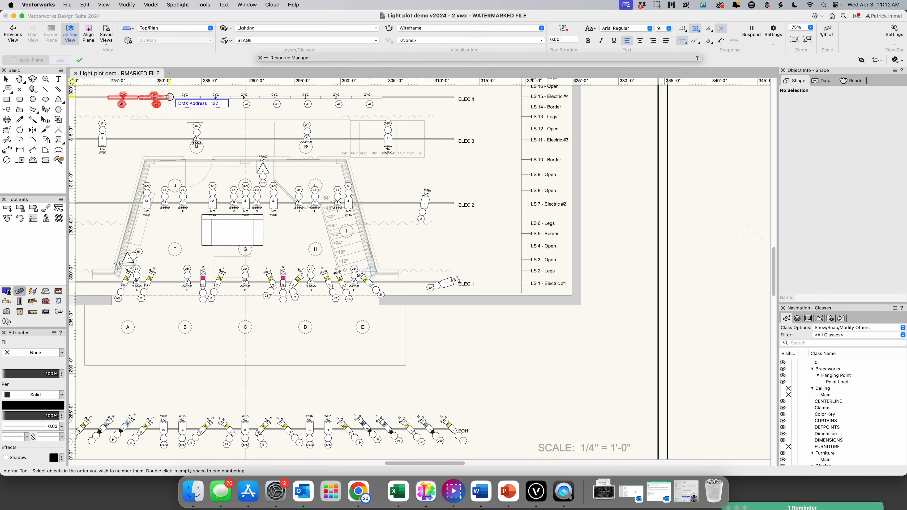
left_click(187, 96)
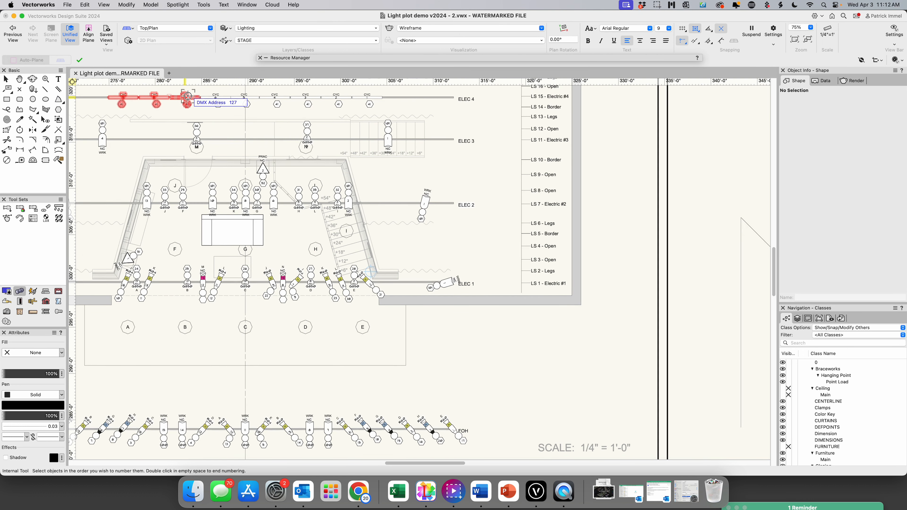
left_click(219, 96)
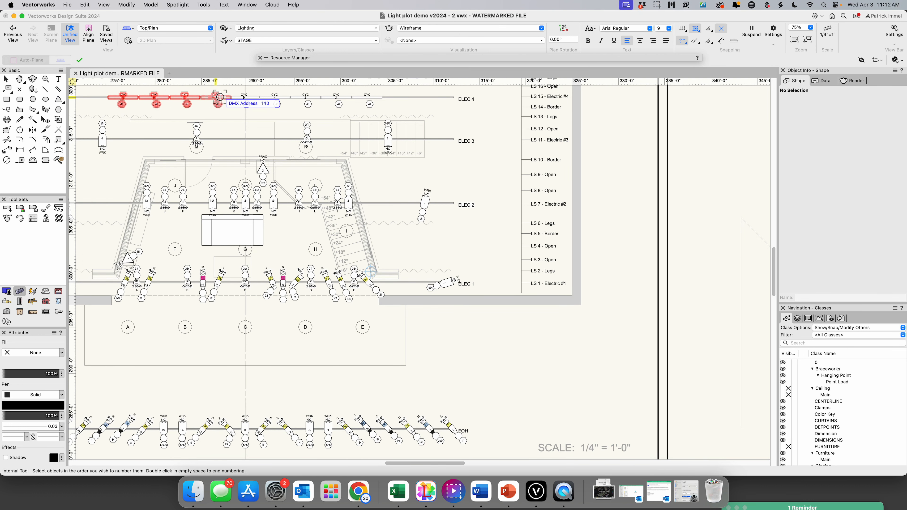
left_click(244, 96)
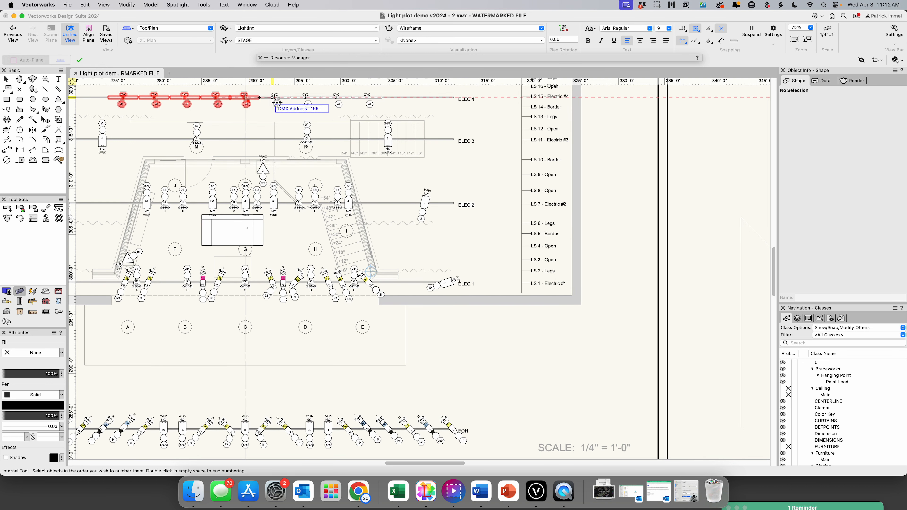
left_click(276, 103)
scroll(282, 99, "up", 1)
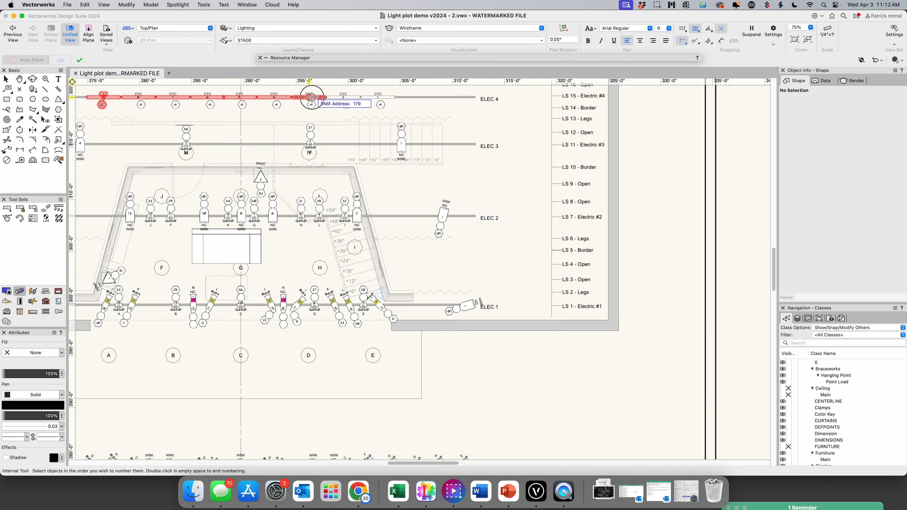
left_click(311, 97)
left_click(343, 97)
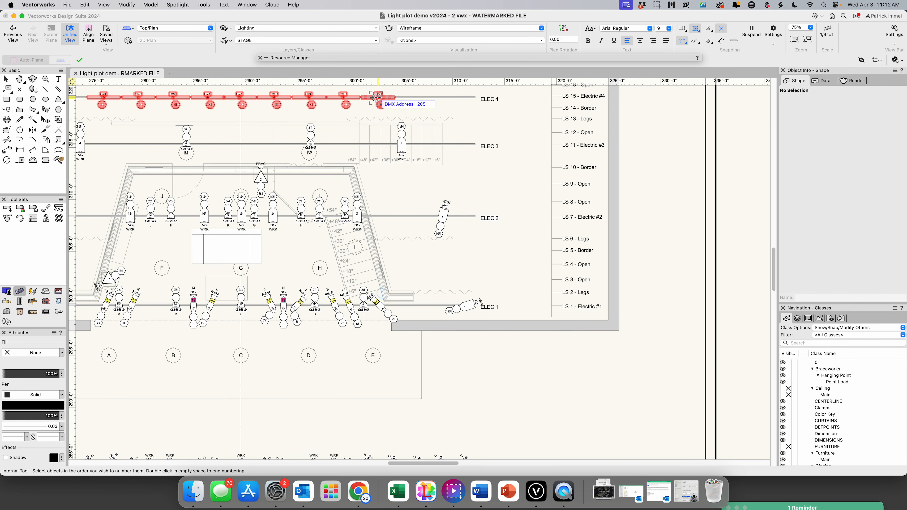
left_click(376, 97)
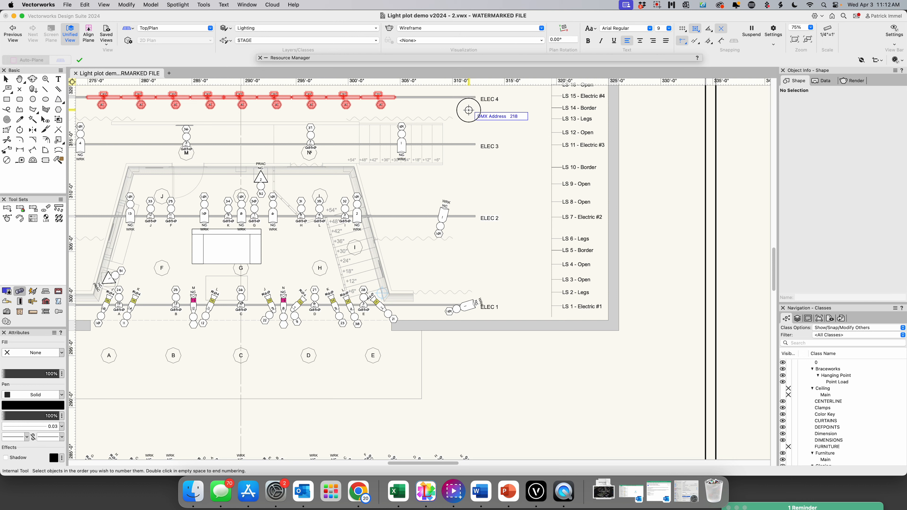
double_click(468, 111)
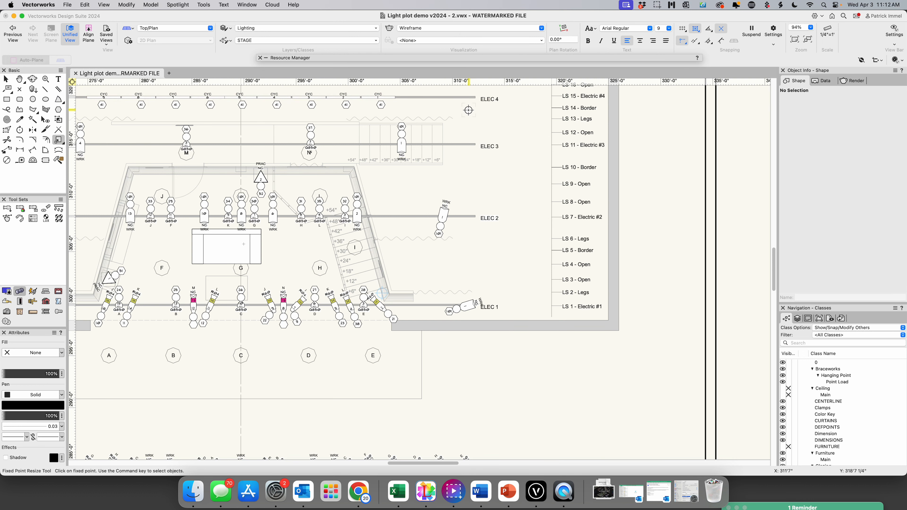
Examine the labels on the row of CYC battens on ELEC 4 at close range.
scroll(352, 151, "down", 3)
scroll(351, 148, "up", 3)
scroll(350, 147, "down", 4)
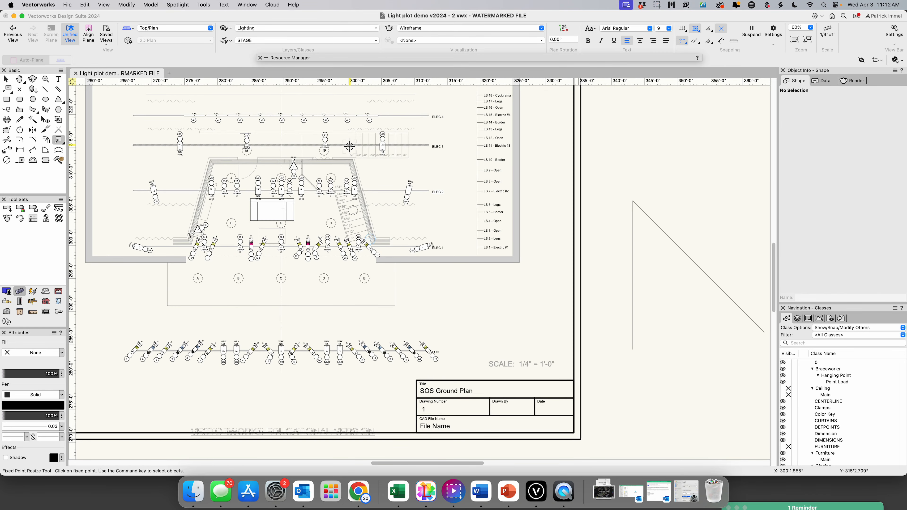
scroll(349, 147, "up", 1)
scroll(349, 146, "up", 1)
scroll(349, 146, "up", 1)
key("x")
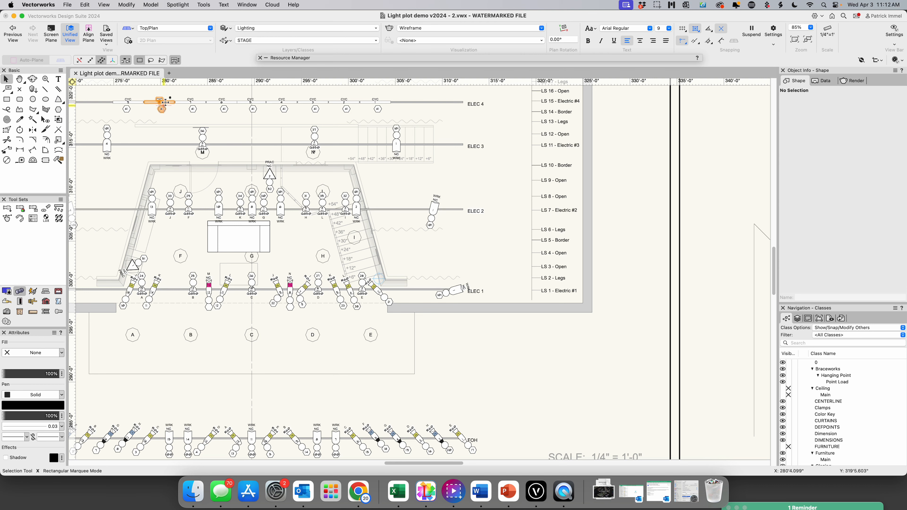
left_click(46, 79)
left_click_drag(109, 90, 403, 142)
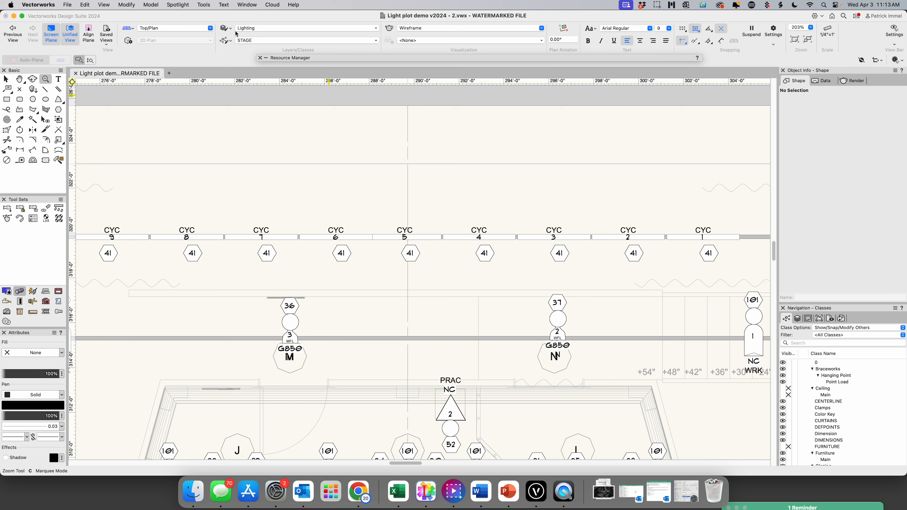
Open the Label Legend Manager and make NW Legend LED Strip the active legend.
left_click(184, 5)
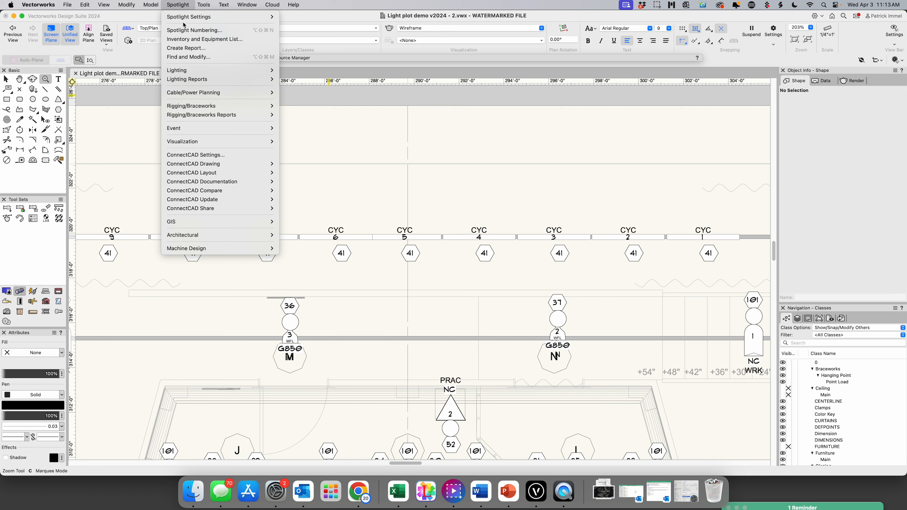
mouse_move(186, 73)
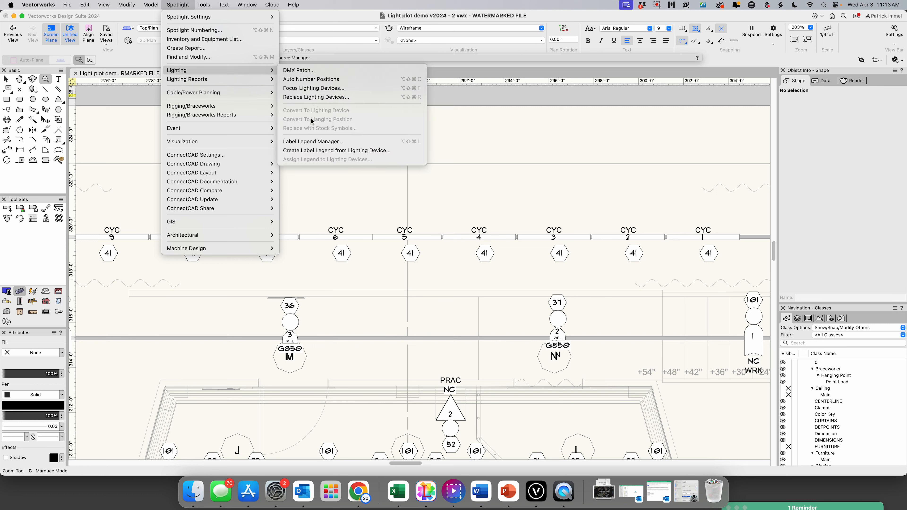
left_click(315, 142)
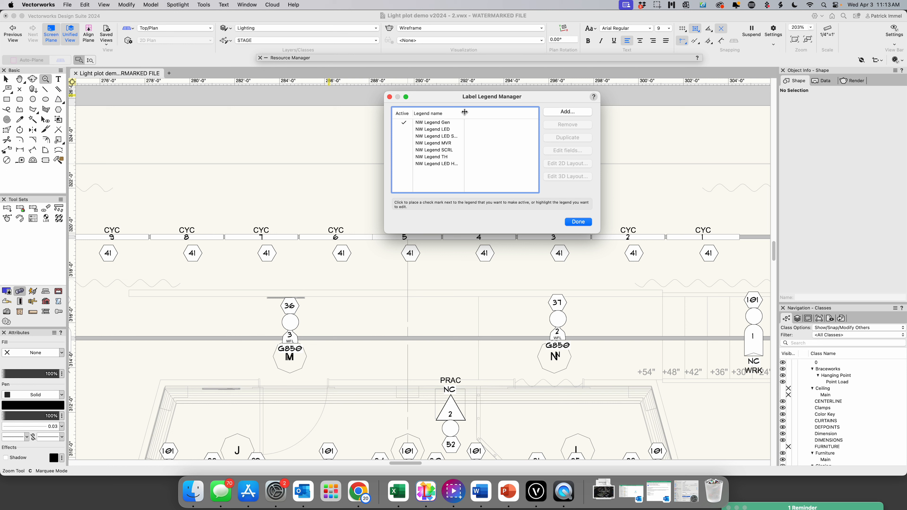
left_click_drag(465, 112, 506, 113)
left_click(435, 136)
left_click(405, 136)
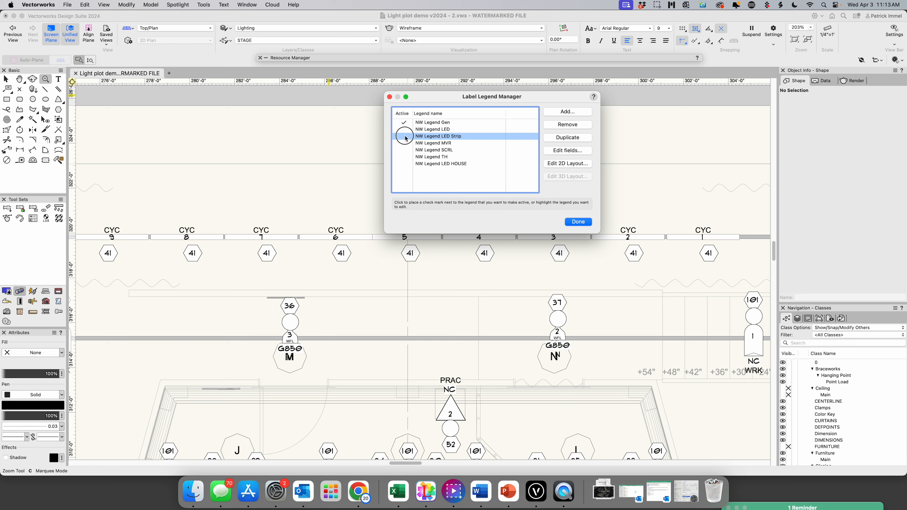
left_click(420, 135)
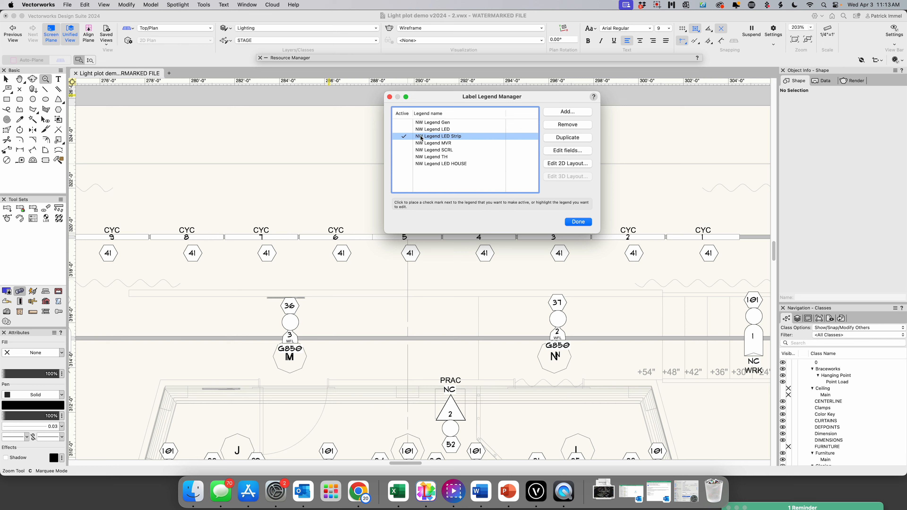
Edit the fields of NW Legend LED Strip and exclude the User Address attribute from the 2D label.
left_click(559, 151)
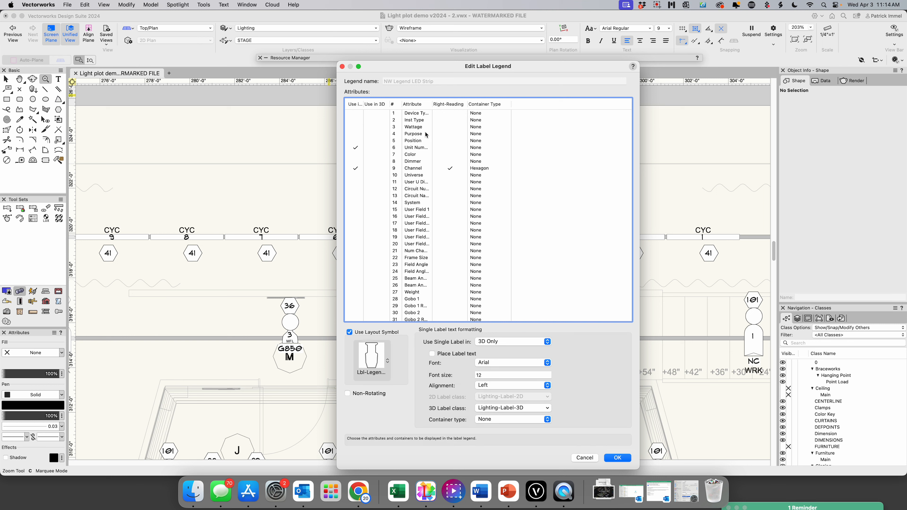
left_click_drag(433, 103, 465, 104)
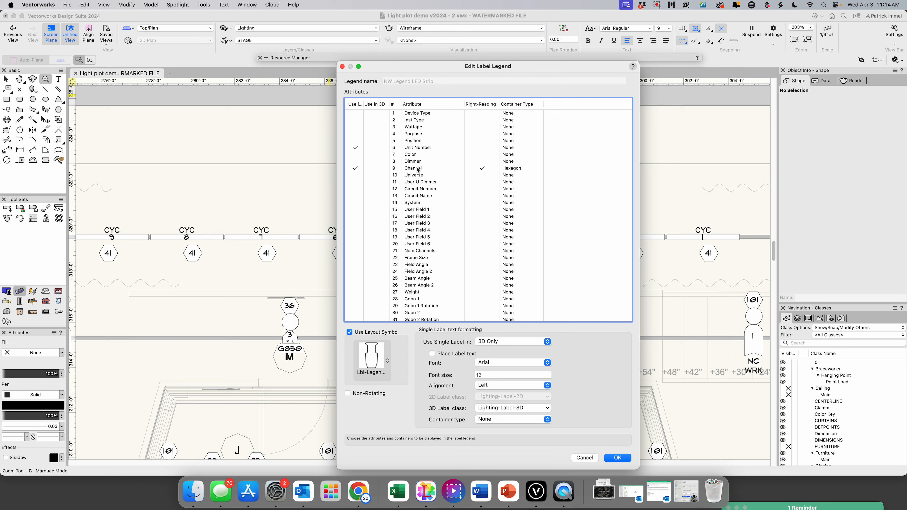
scroll(409, 166, "down", 3)
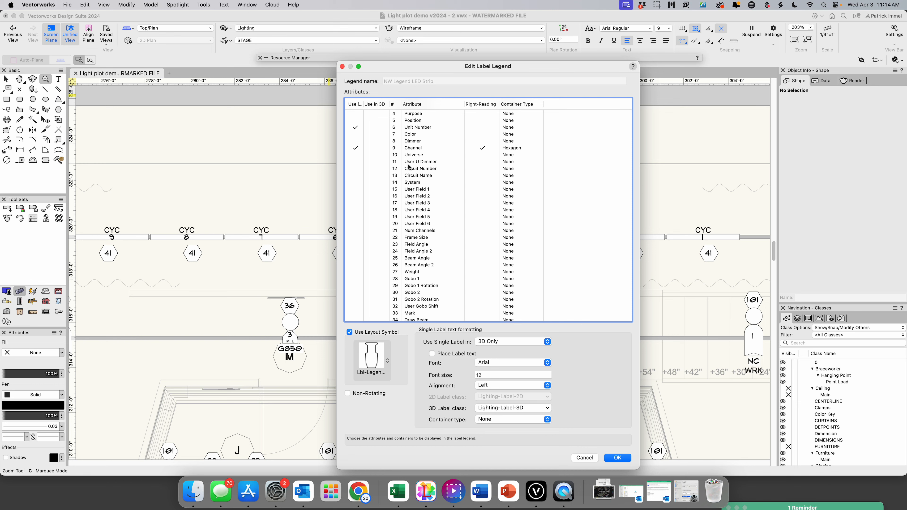
scroll(409, 167, "down", 5)
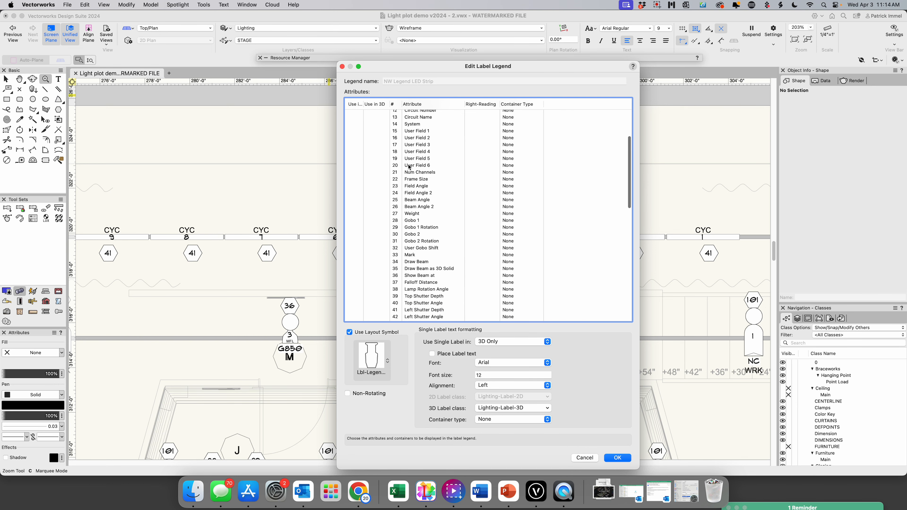
scroll(409, 166, "down", 5)
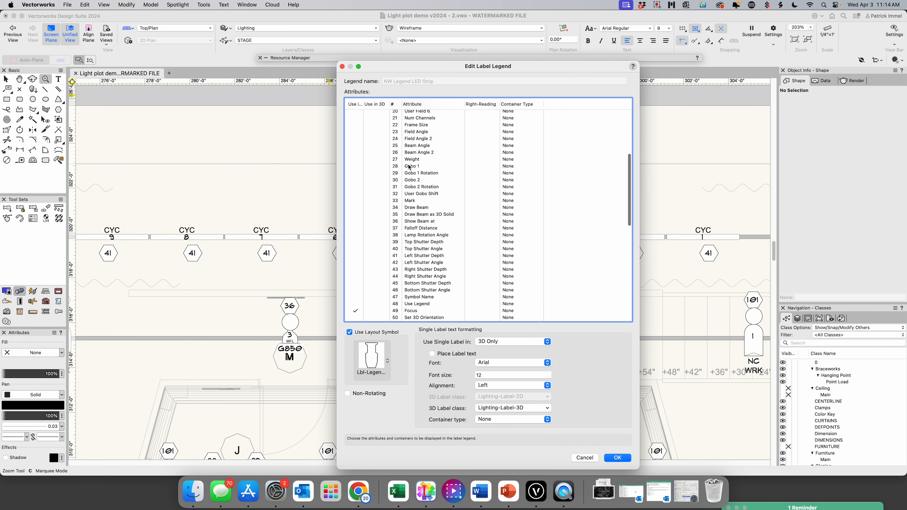
scroll(409, 167, "down", 7)
scroll(409, 166, "down", 3)
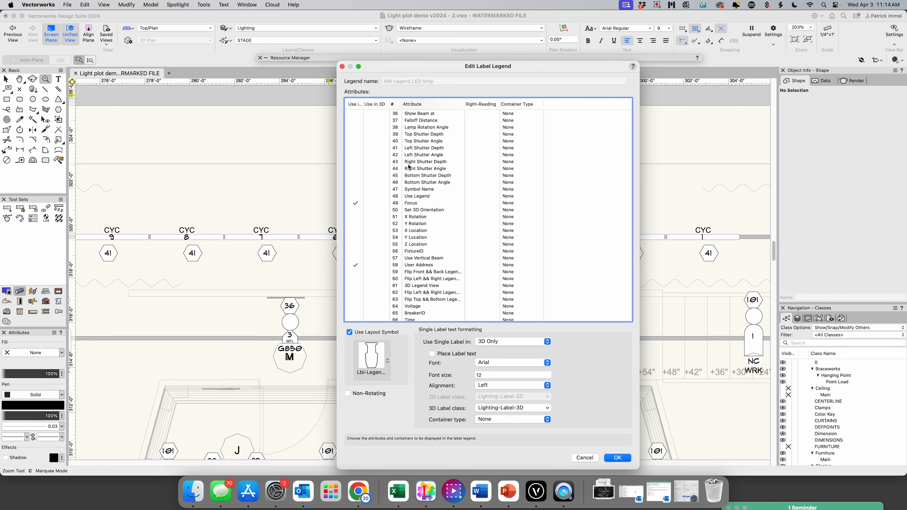
scroll(391, 241, "down", 1)
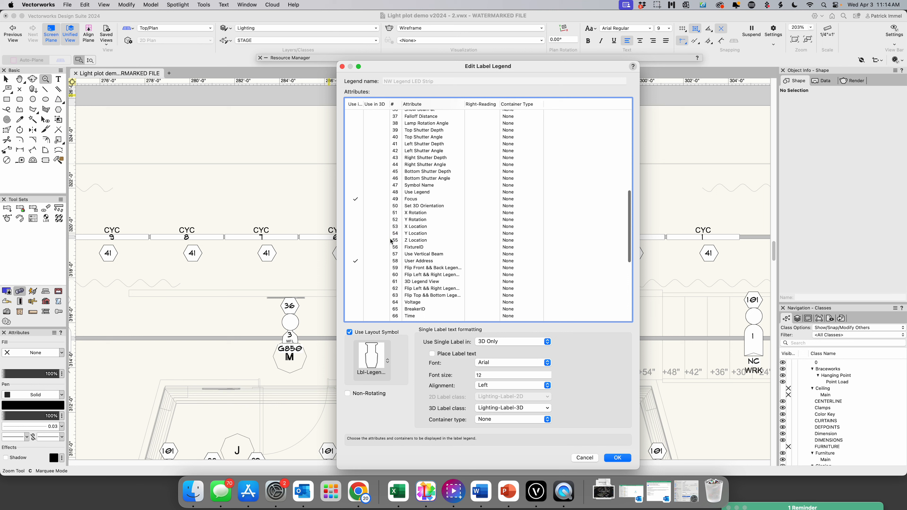
scroll(354, 270, "up", 1)
left_click(357, 264)
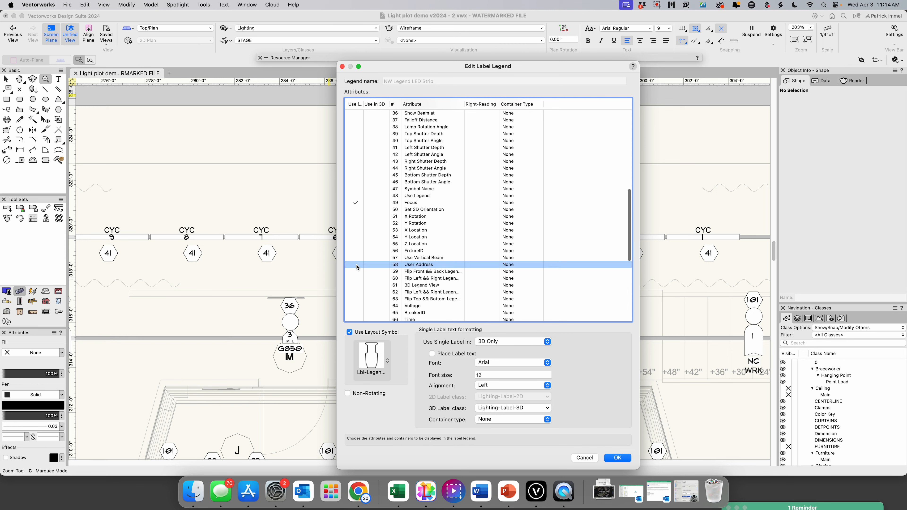
Include the DMX Address attribute in the legend's 2D label and accept the field changes.
scroll(396, 263, "down", 4)
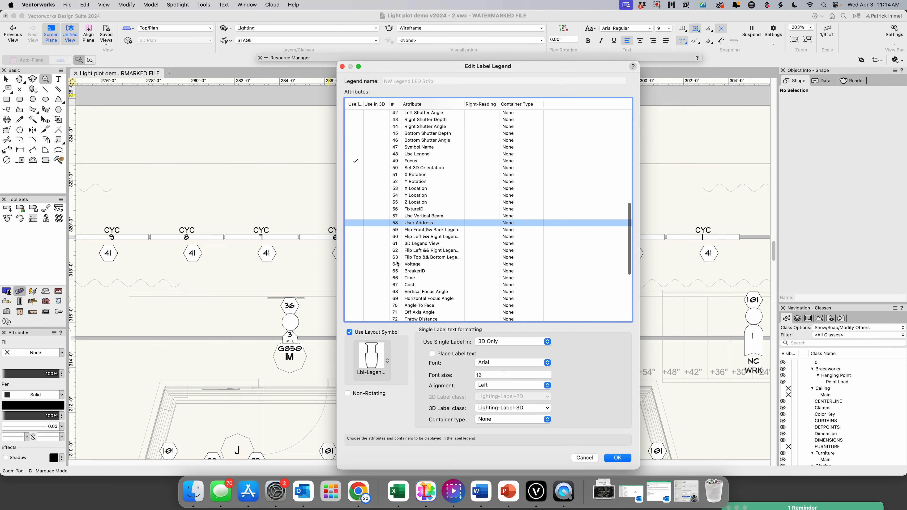
scroll(397, 264, "down", 7)
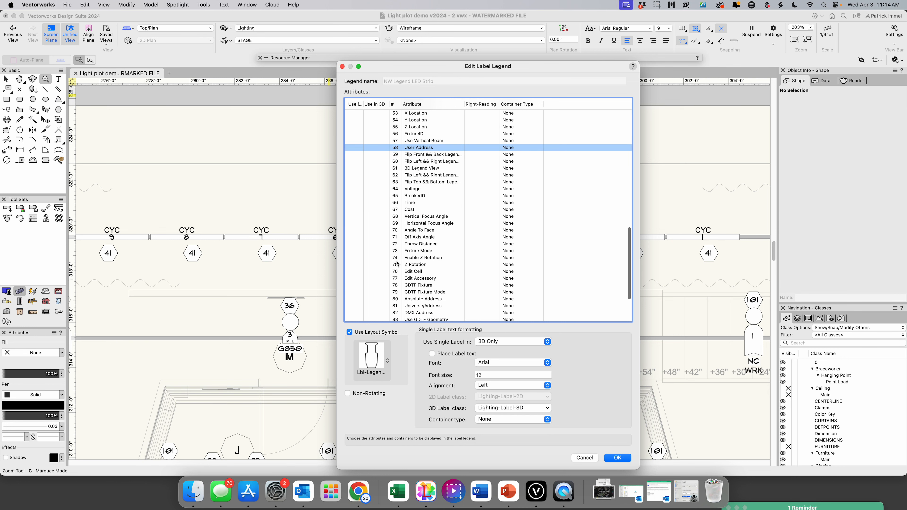
scroll(397, 264, "down", 3)
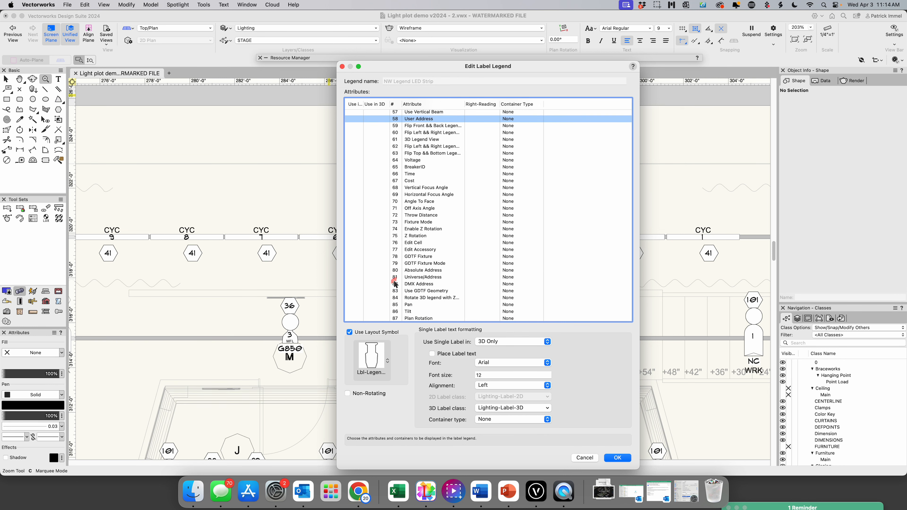
left_click(351, 284)
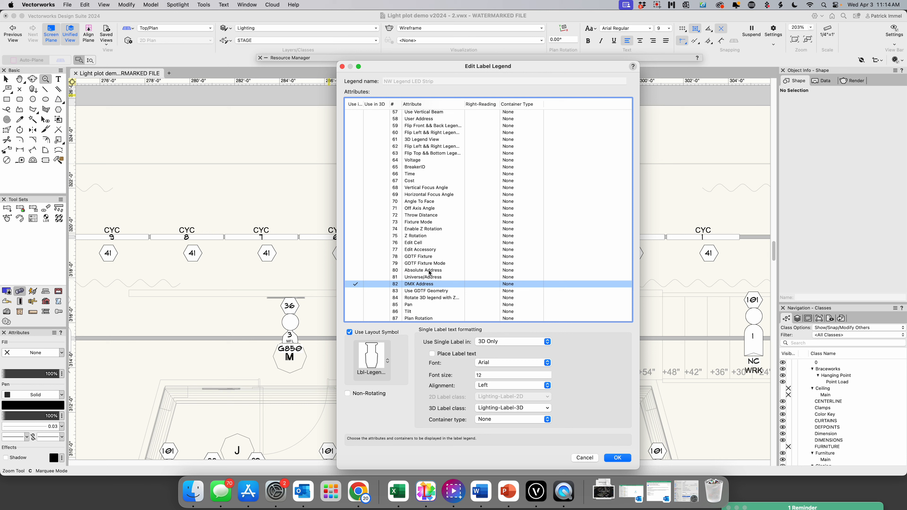
scroll(429, 273, "up", 3)
scroll(430, 273, "down", 3)
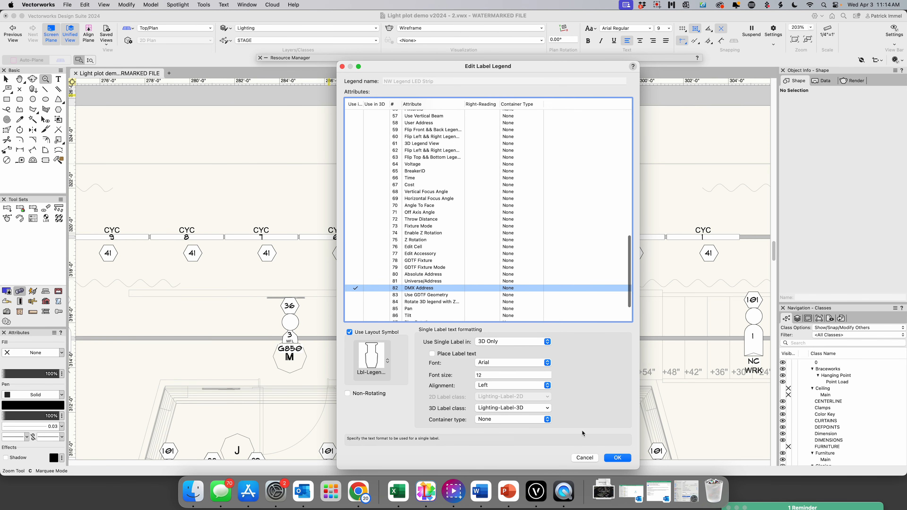
left_click(618, 457)
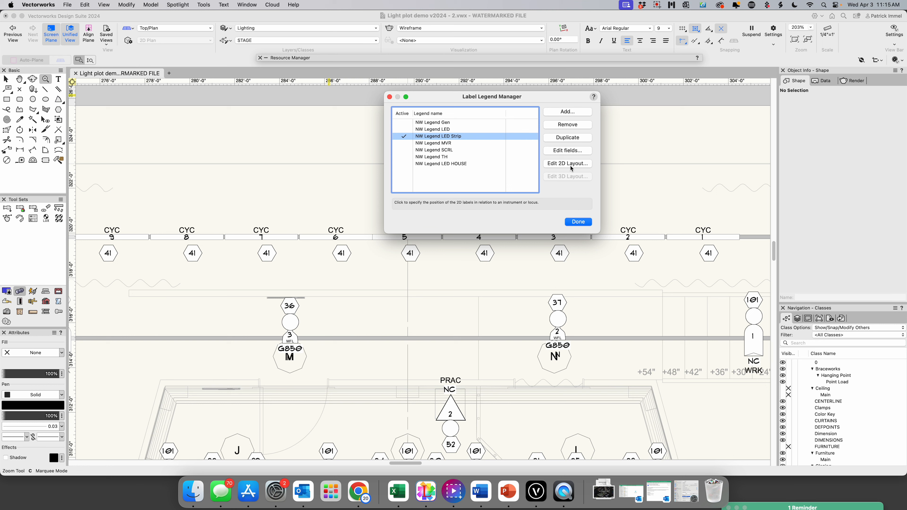
Open the 2D layout of NW Legend LED Strip and place the DMX Address label centred directly above the Focus label.
left_click(561, 164)
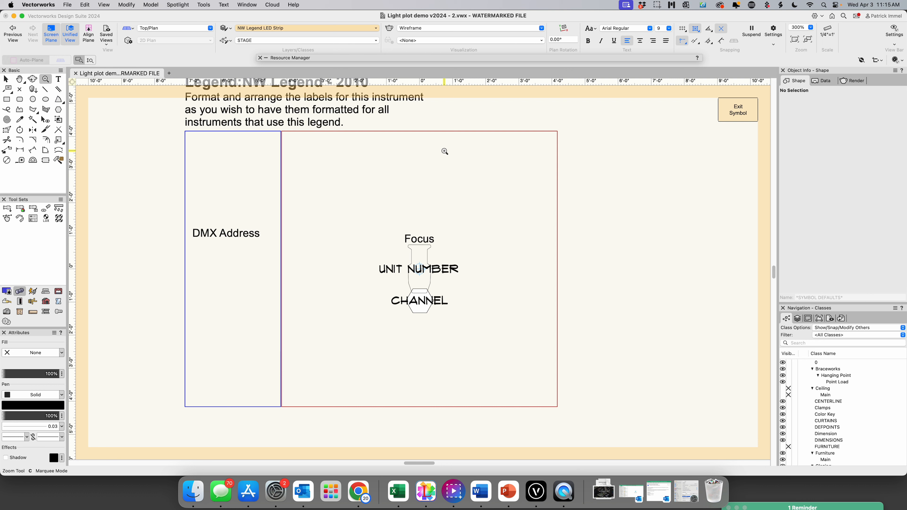
scroll(444, 152, "down", 1)
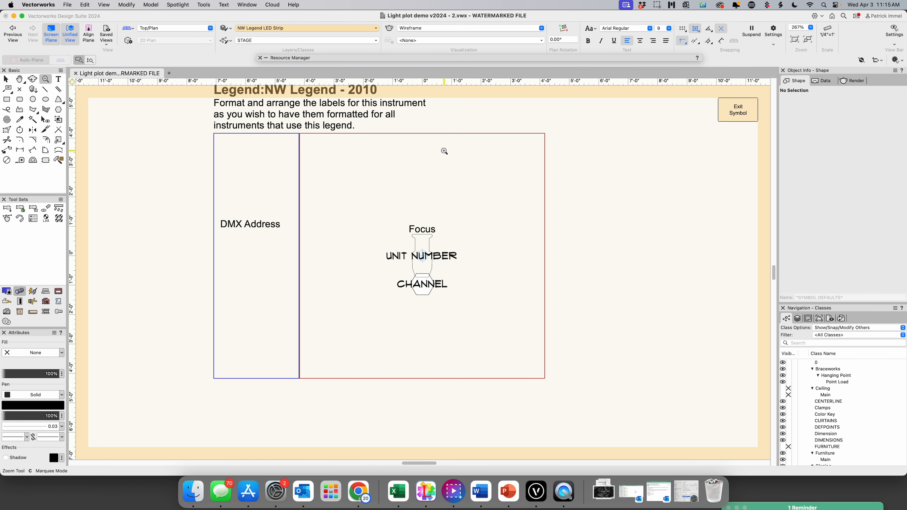
key("x")
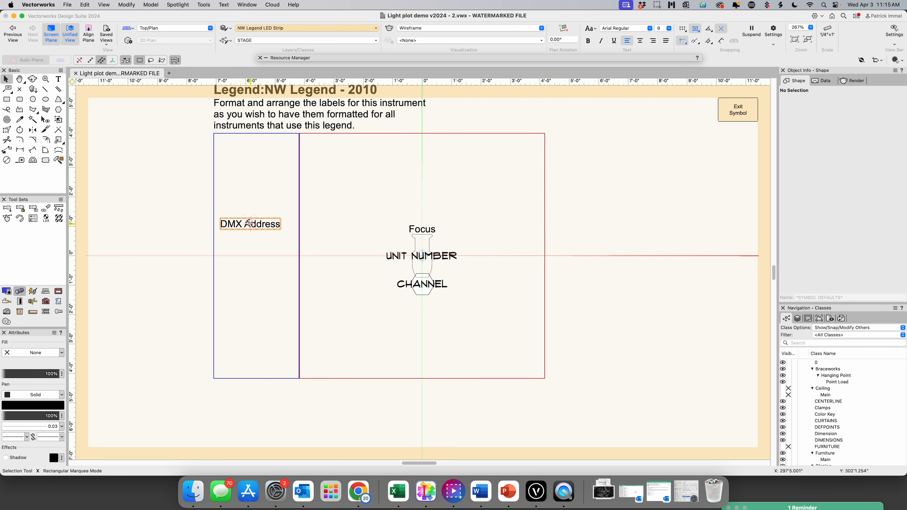
scroll(249, 224, "up", 1)
left_click_drag(249, 223, 442, 216)
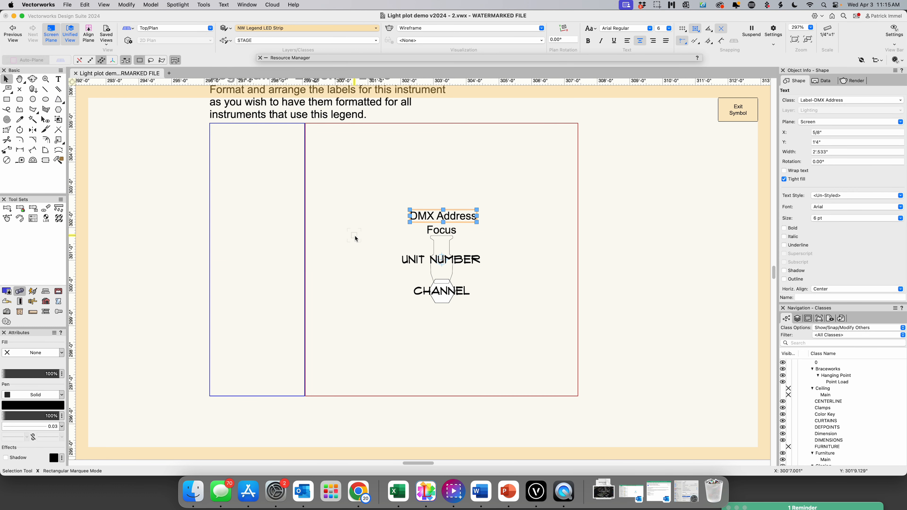
Set the font of the DMX Address and Focus labels to Flux Architect, matching Unit Number, and exit the legend layout.
left_click(413, 264)
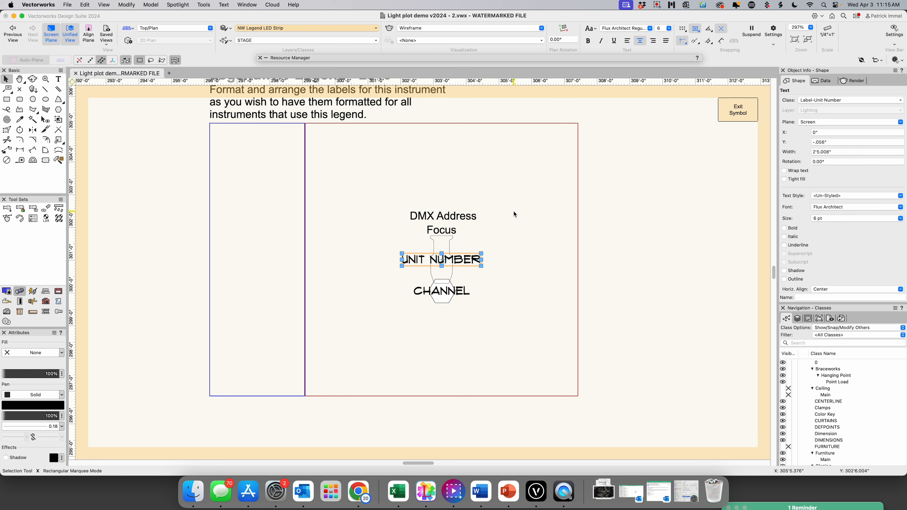
left_click_drag(374, 185, 510, 242)
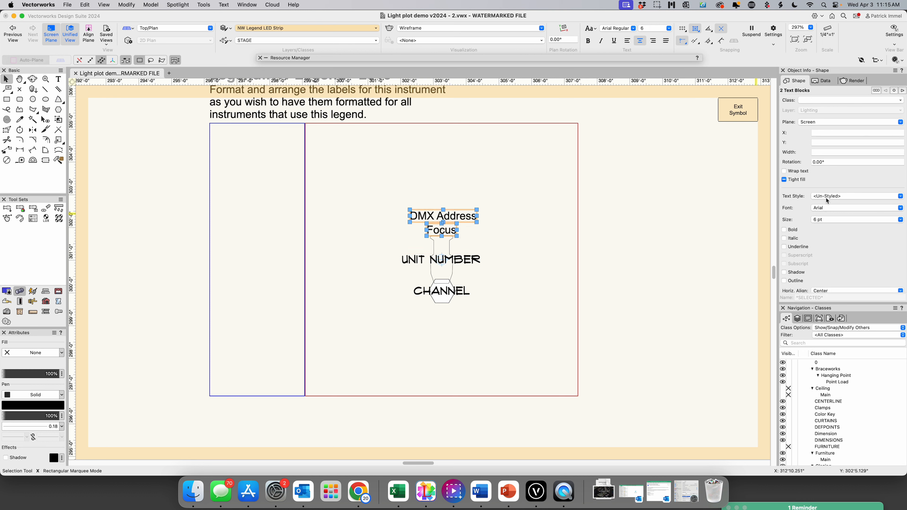
left_click(824, 208)
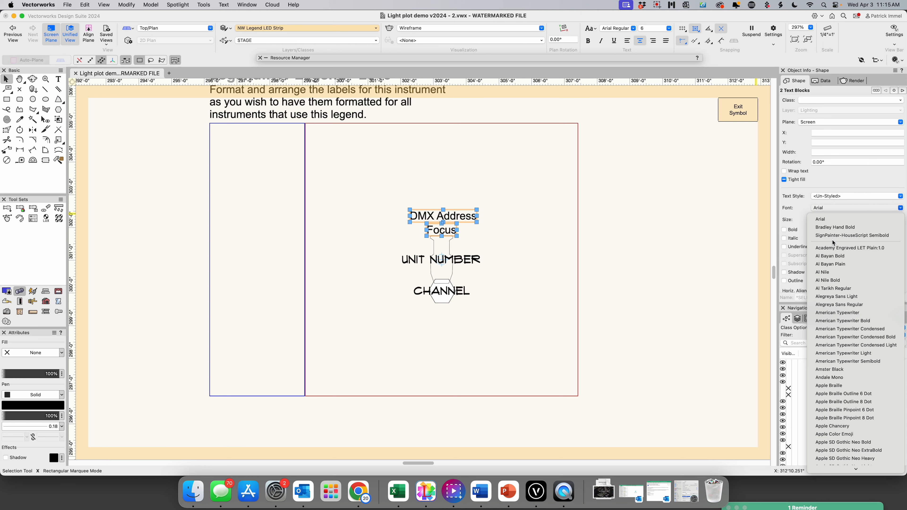
scroll(833, 242, "down", 20)
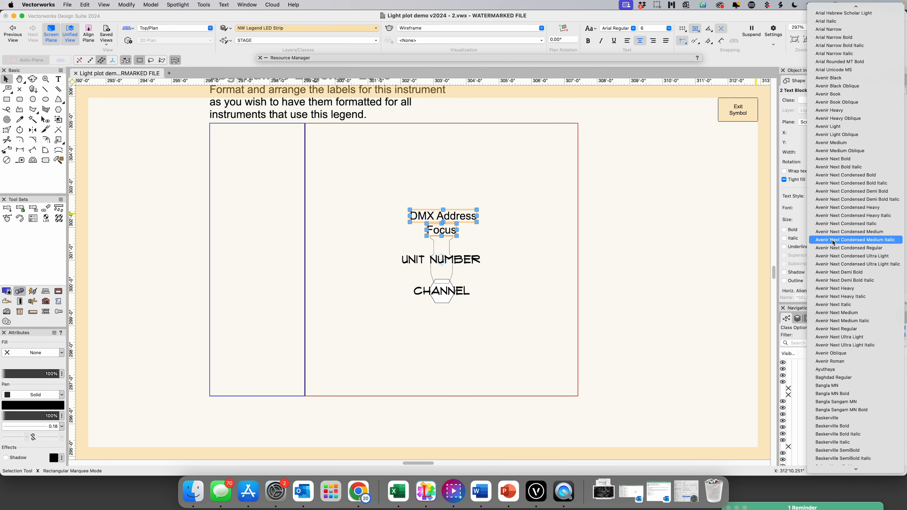
scroll(832, 242, "down", 15)
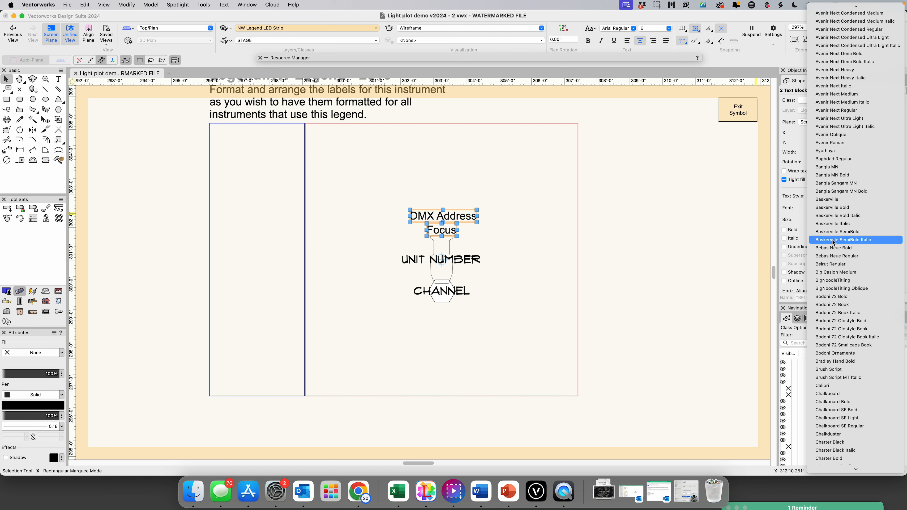
scroll(832, 242, "down", 16)
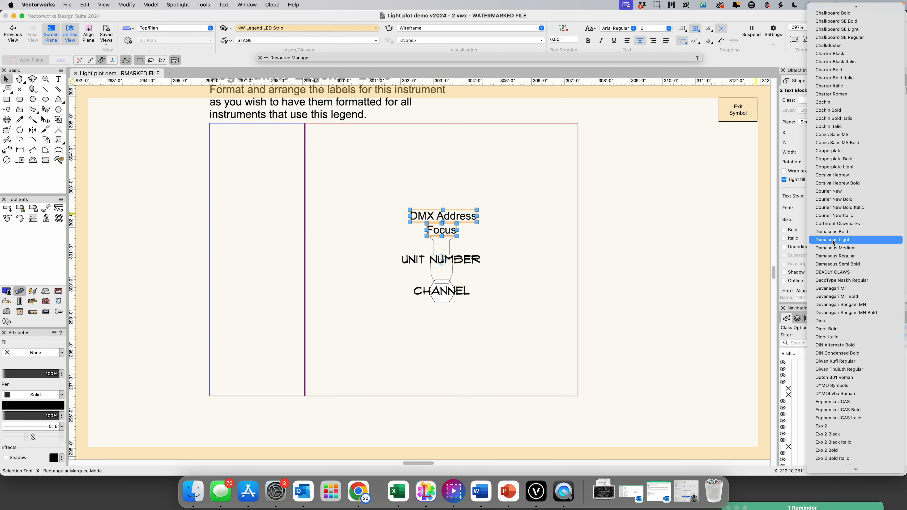
scroll(832, 242, "down", 17)
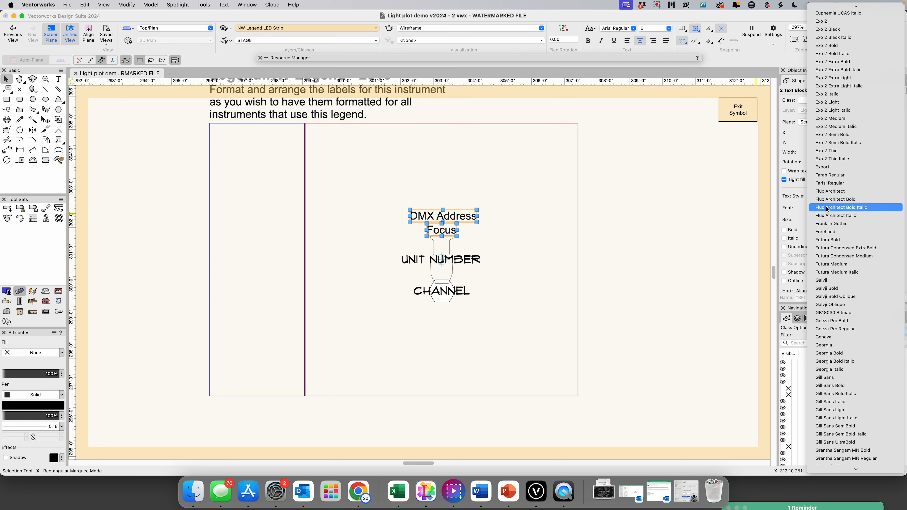
left_click(826, 194)
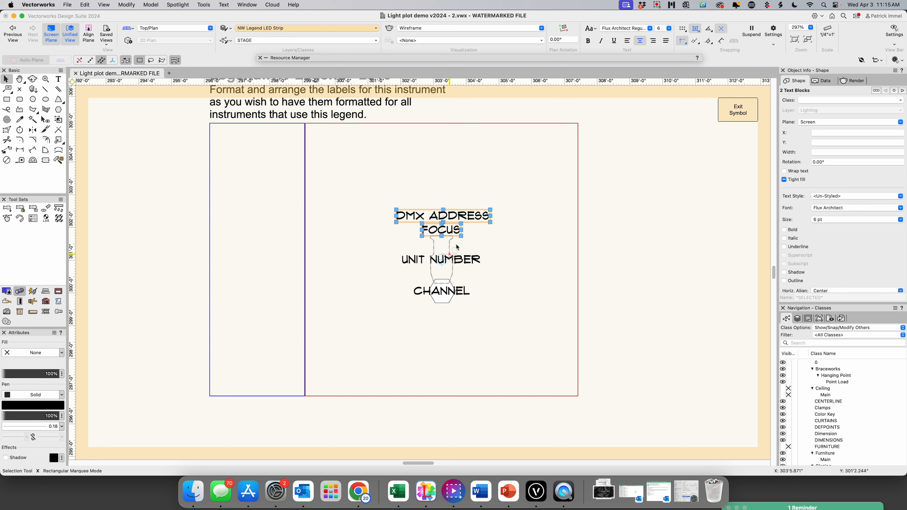
left_click(740, 109)
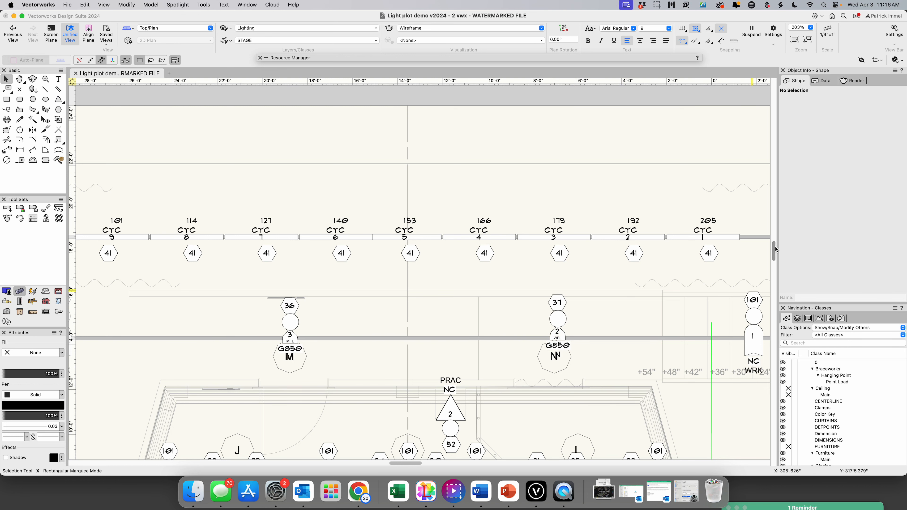
Examine the cyc battens' DMX address labels on ELEC 4 in the context of the whole stage plot.
left_click_drag(774, 247, 775, 258)
scroll(611, 247, "down", 4)
scroll(611, 247, "up", 1)
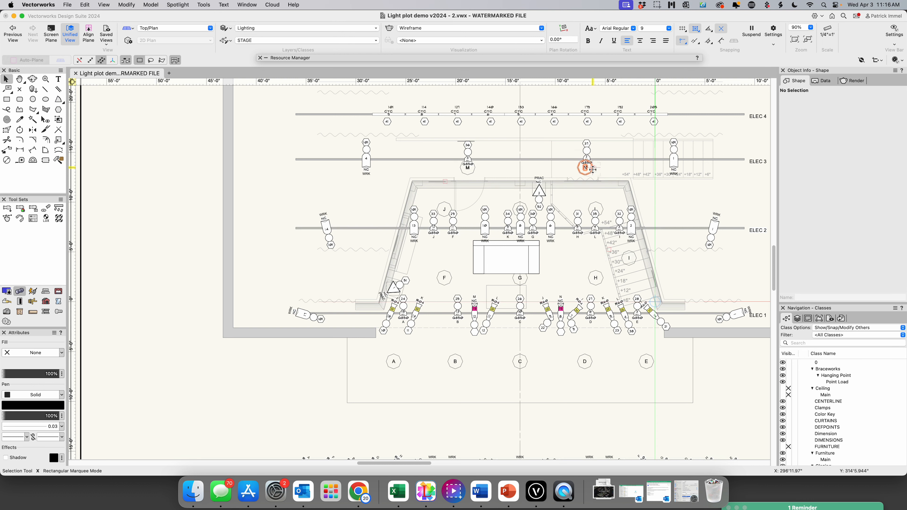
scroll(539, 169, "down", 2)
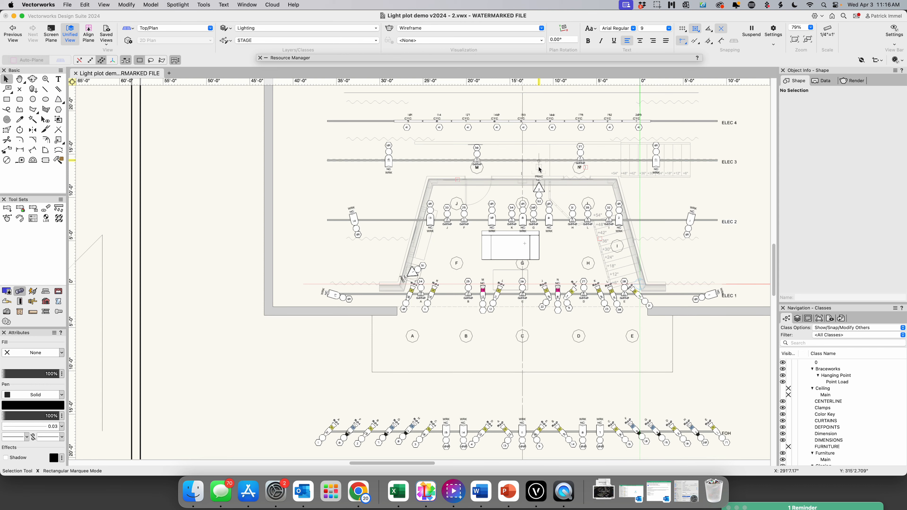
scroll(539, 170, "up", 1)
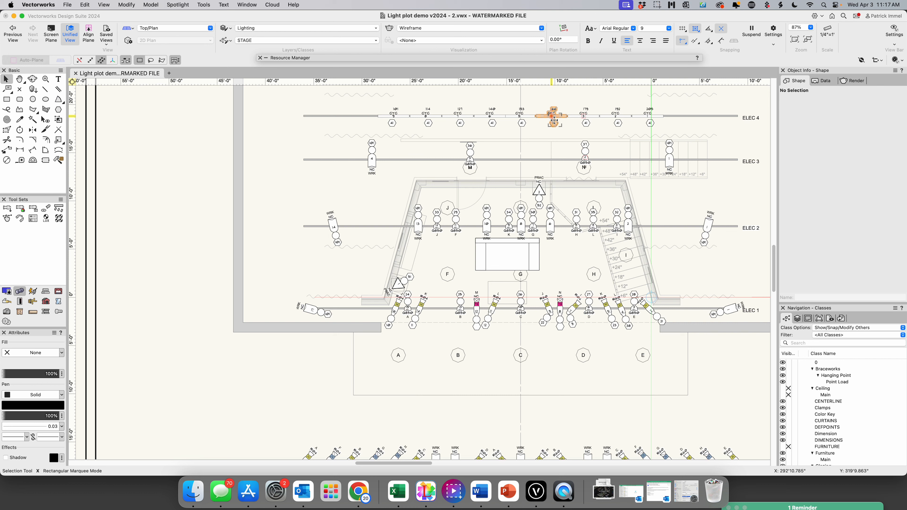
mouse_move(555, 122)
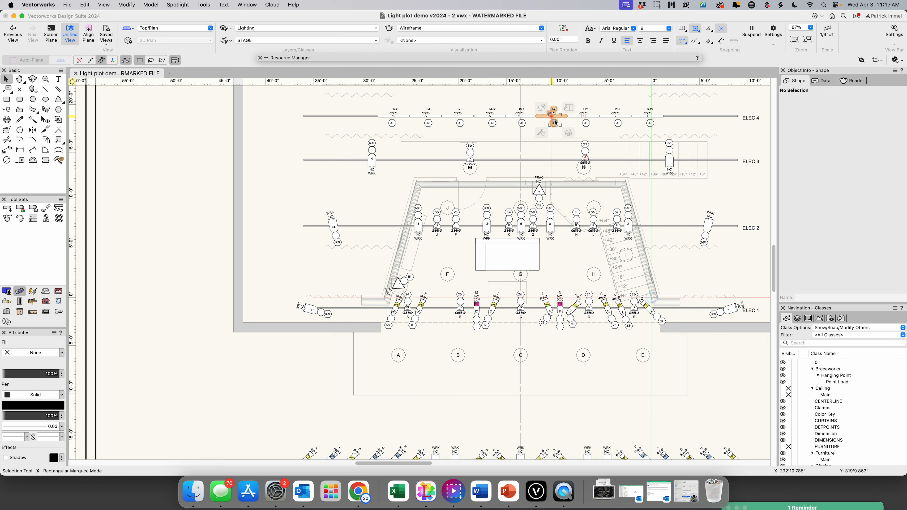